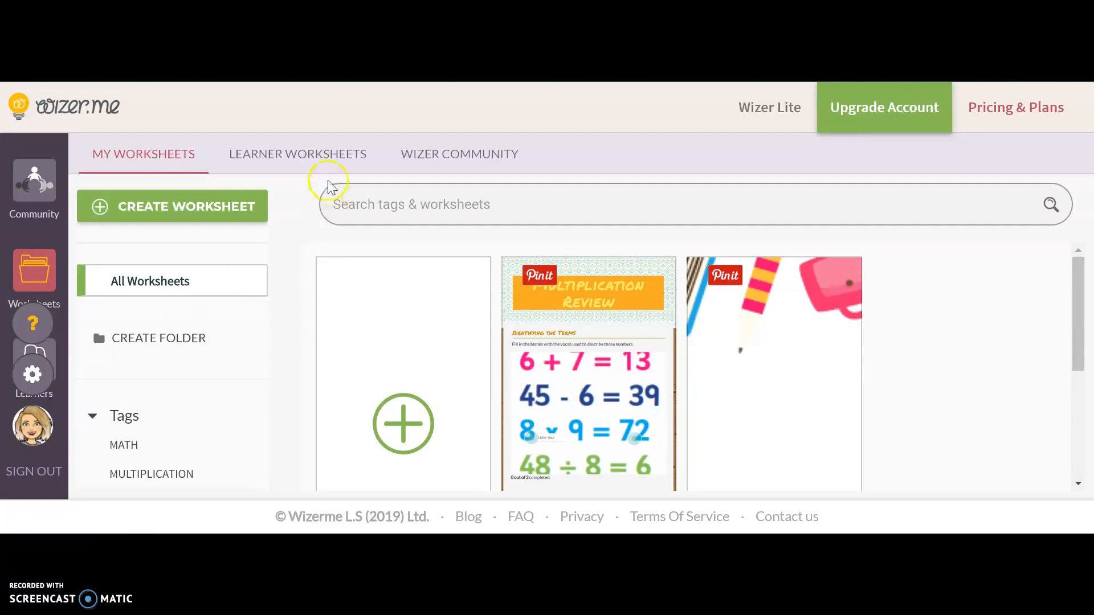
View the learner worksheets page, then return to the personal worksheets and look over the existing ones.
left_click(320, 157)
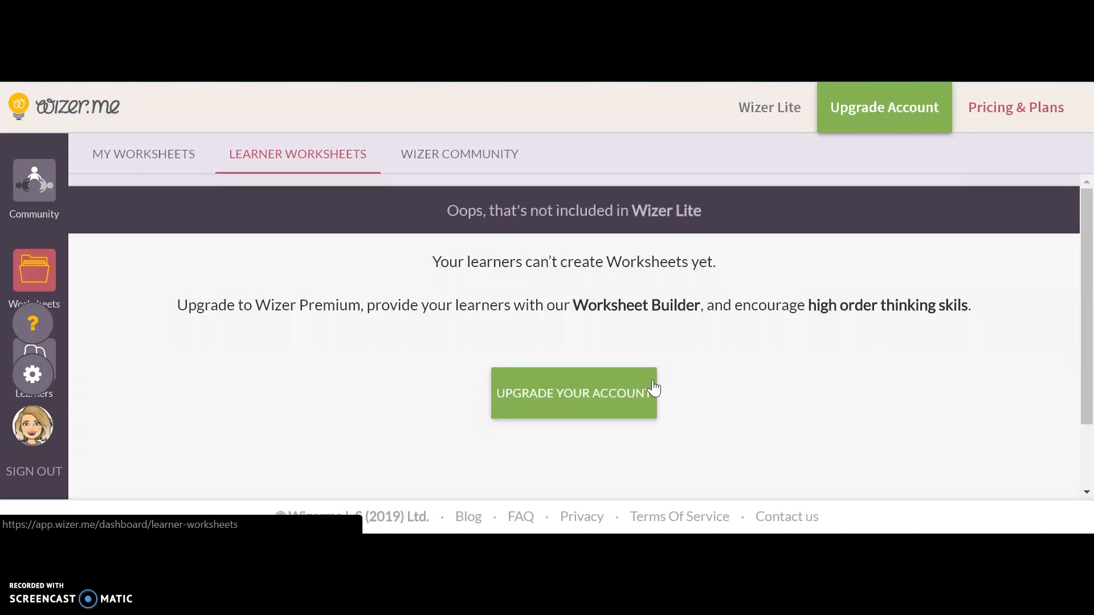
left_click(131, 150)
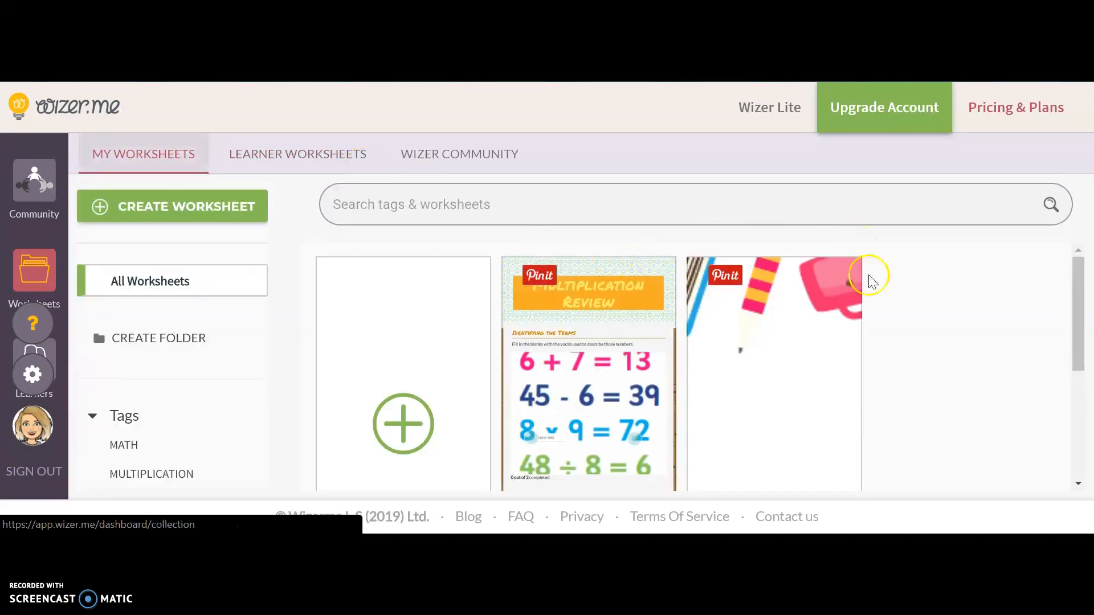
scroll(877, 302, "down", 1)
scroll(877, 302, "down", 2)
scroll(878, 302, "up", 3)
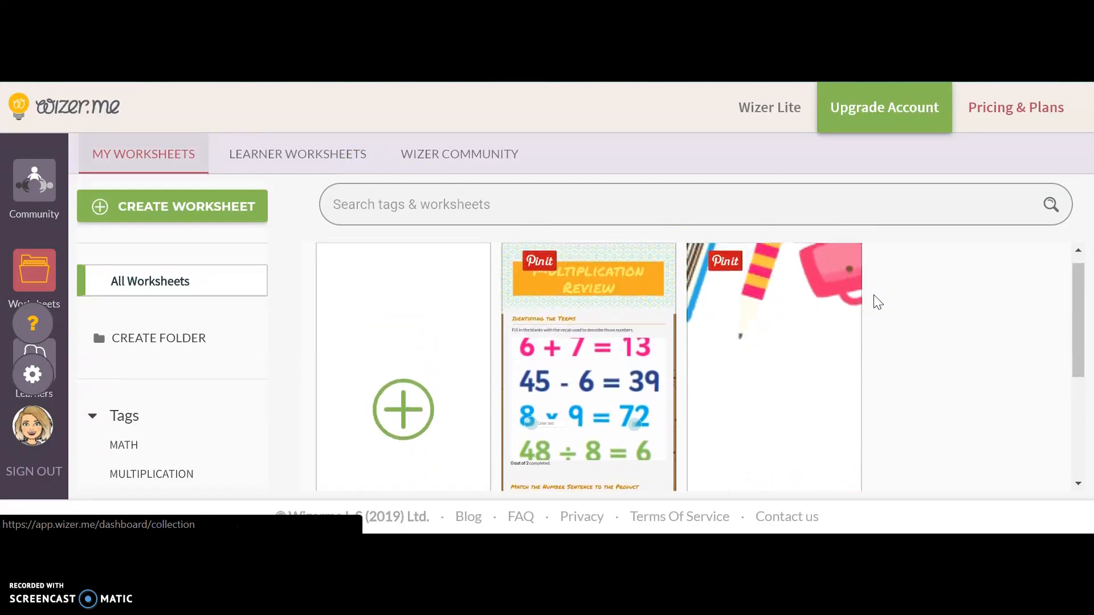
Open the Wizer community worksheets and filter them by the grade 3rd.
left_click(451, 158)
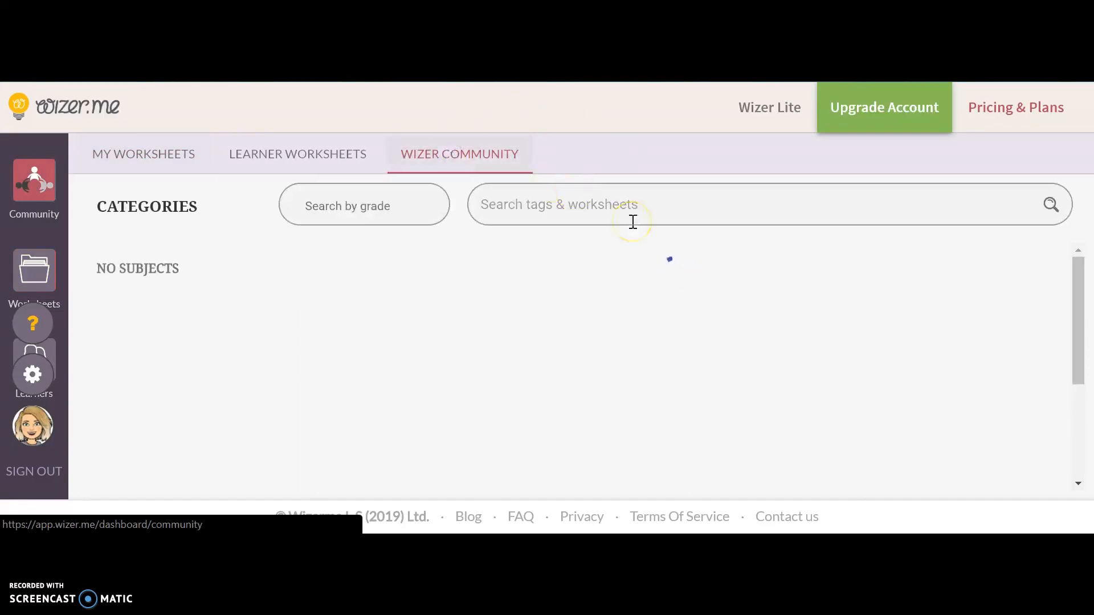
left_click(377, 212)
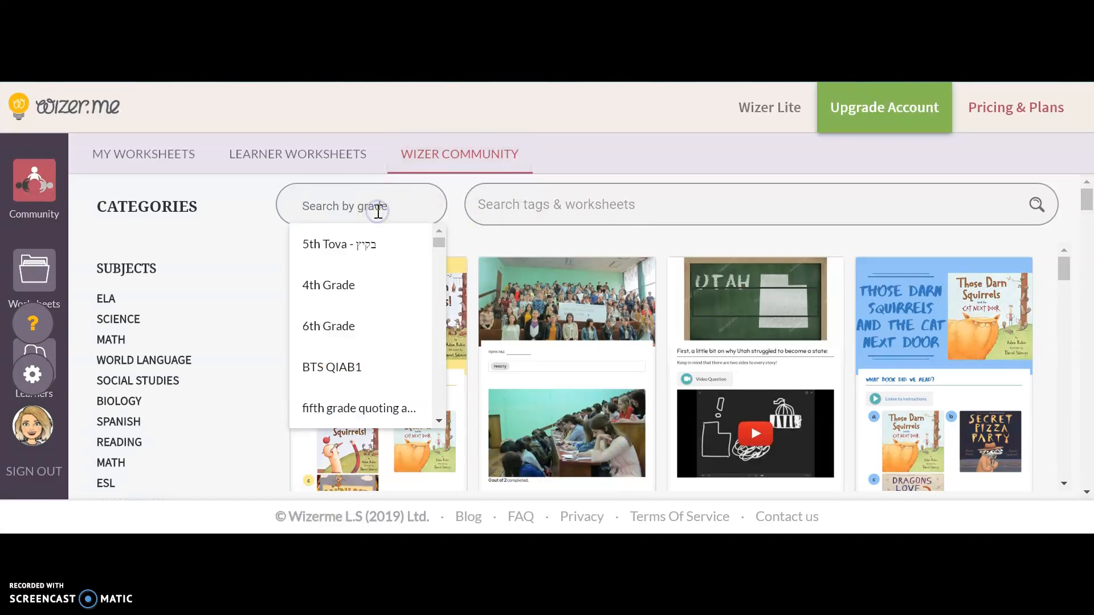
type("3rd")
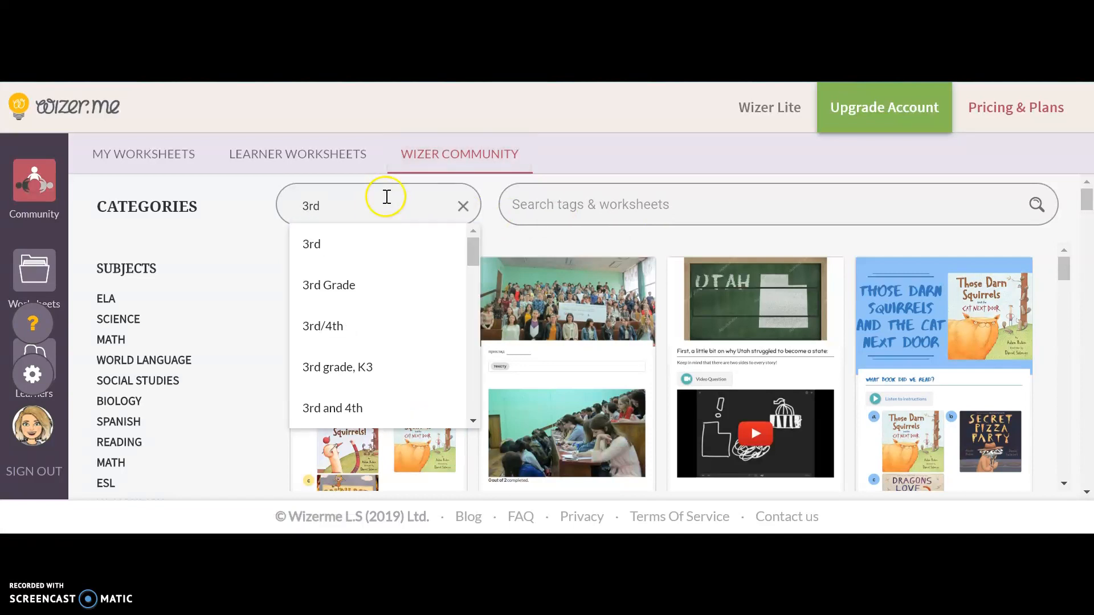
left_click(350, 245)
left_click(580, 207)
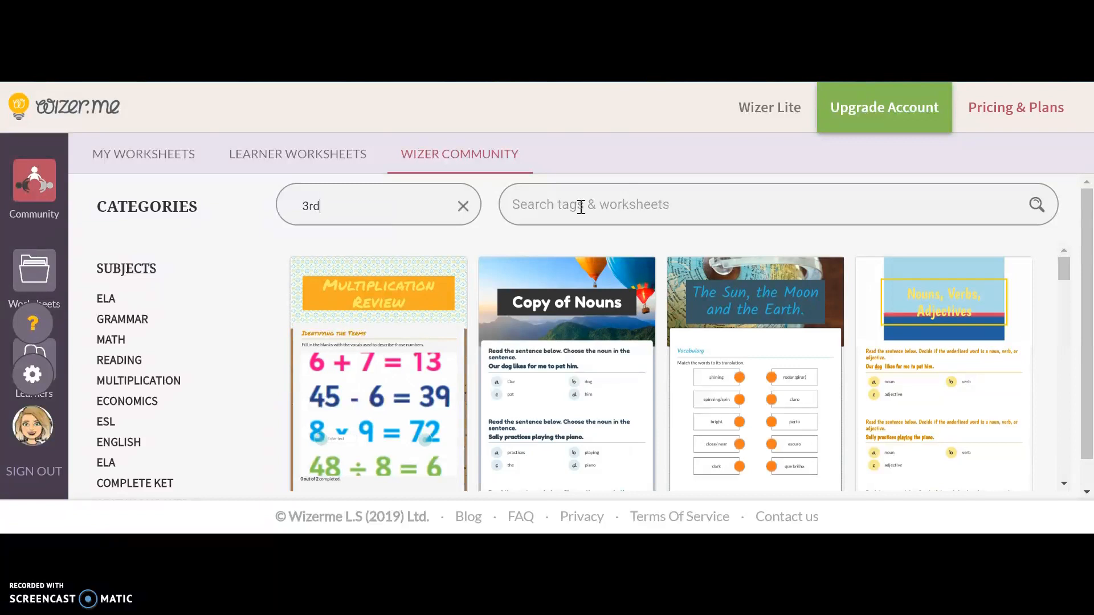
Browse the community worksheets for 3rd grade, examining their previews, titles and topics.
scroll(867, 377, "down", 2)
left_click(873, 378)
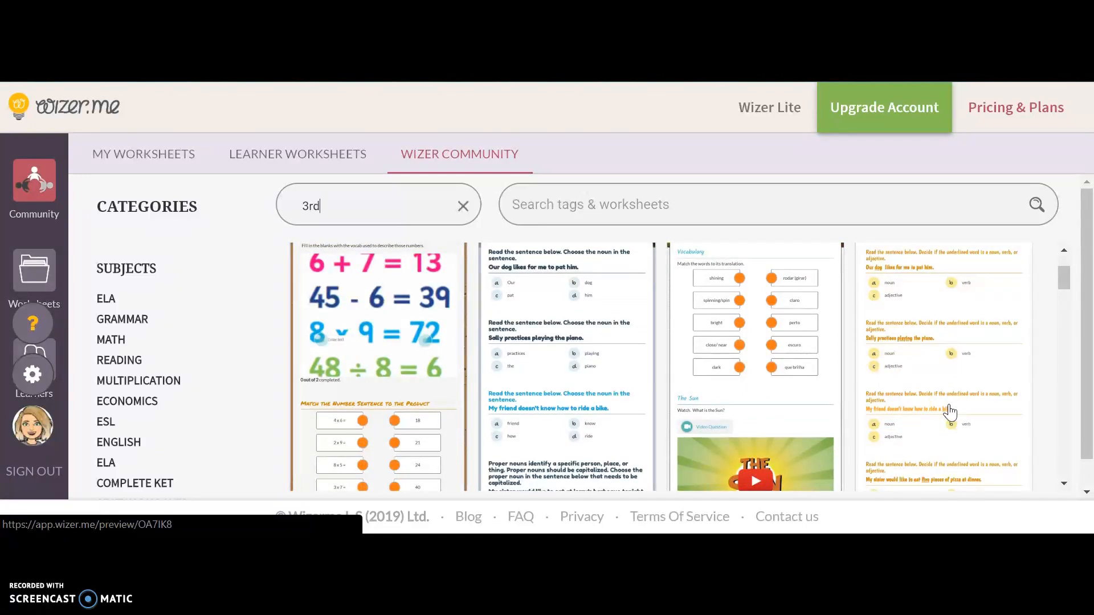
scroll(948, 410, "up", 2)
left_click(424, 358)
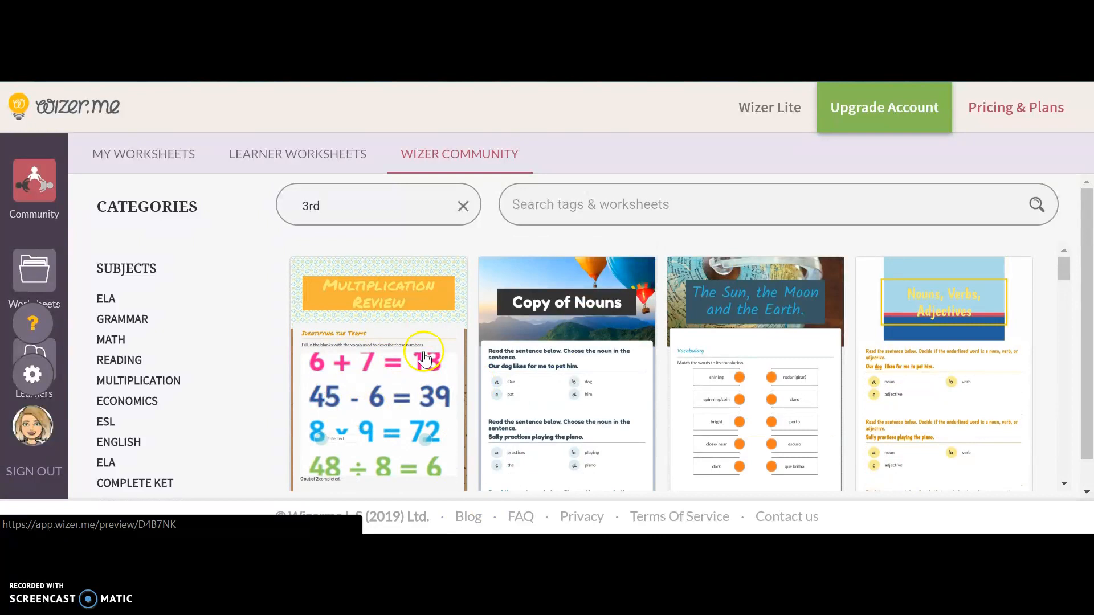
scroll(305, 390, "down", 1)
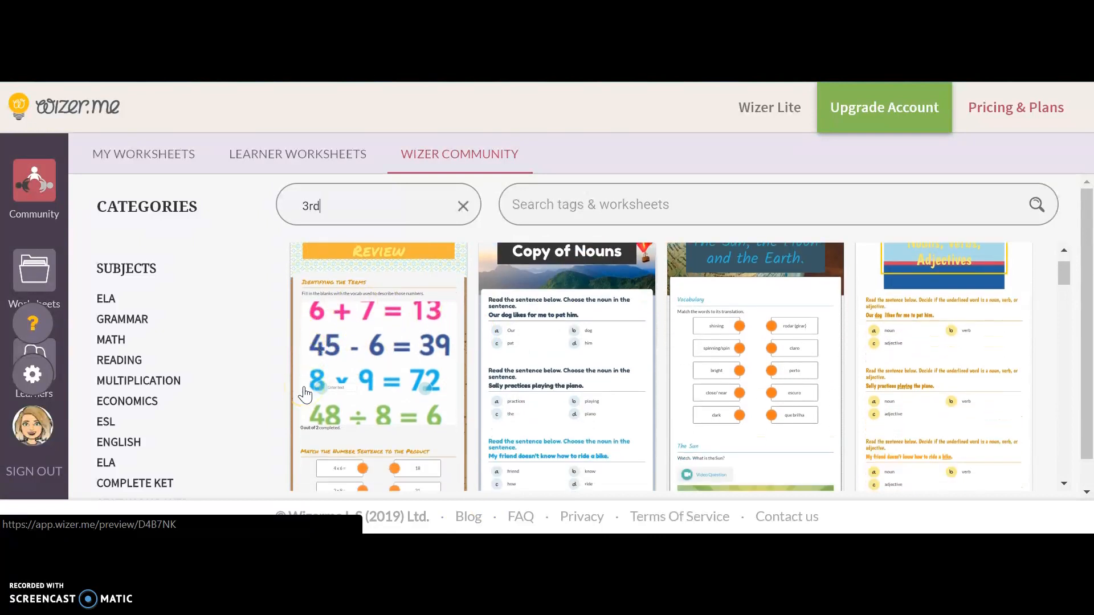
scroll(304, 393, "down", 4)
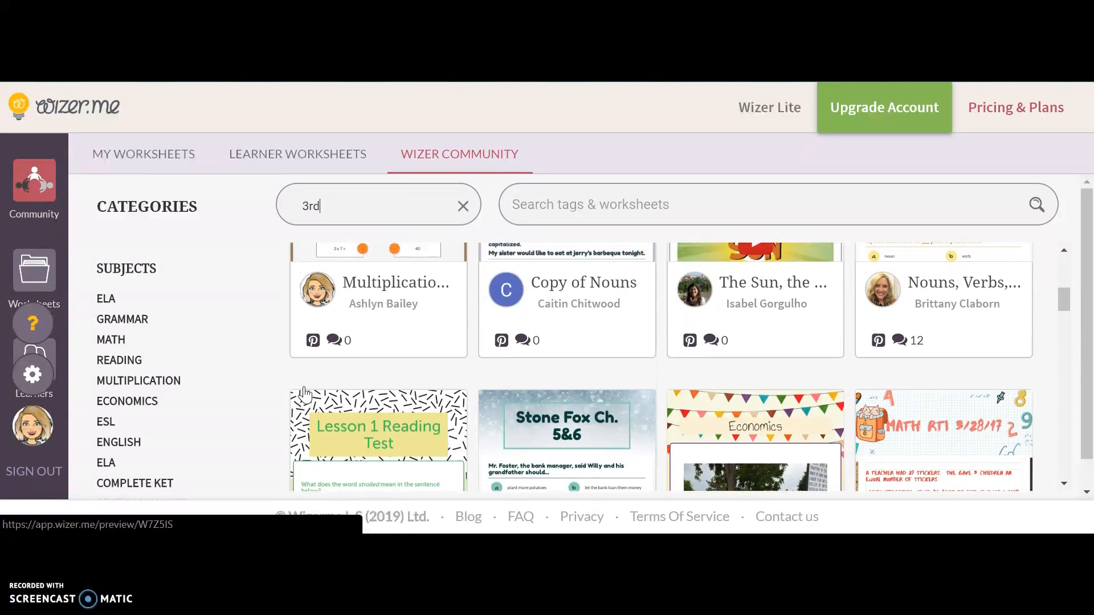
scroll(305, 393, "down", 3)
scroll(305, 393, "down", 3)
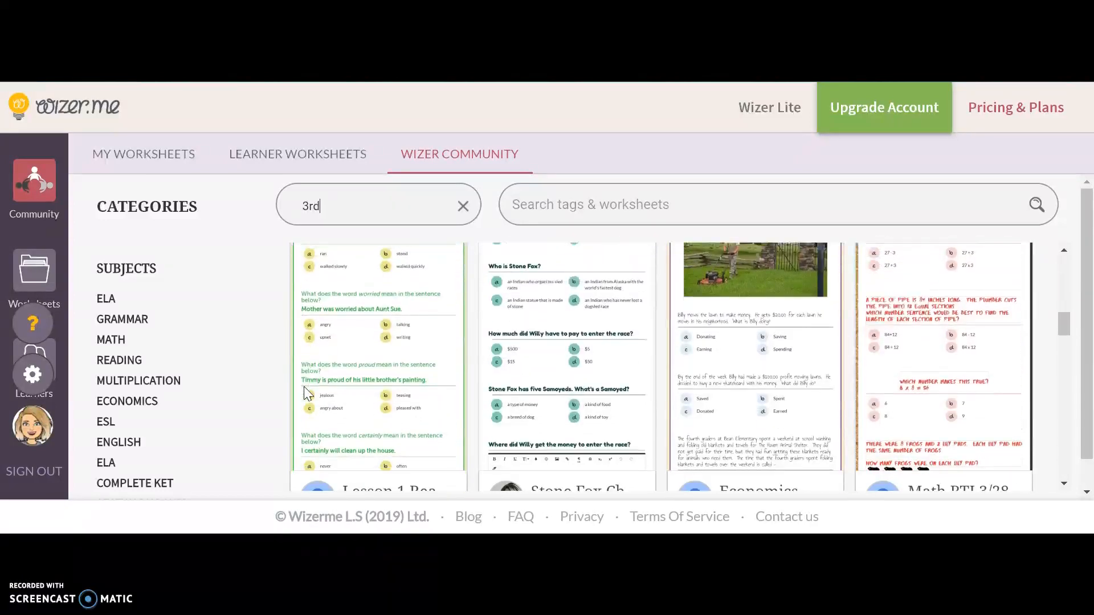
scroll(304, 393, "up", 10)
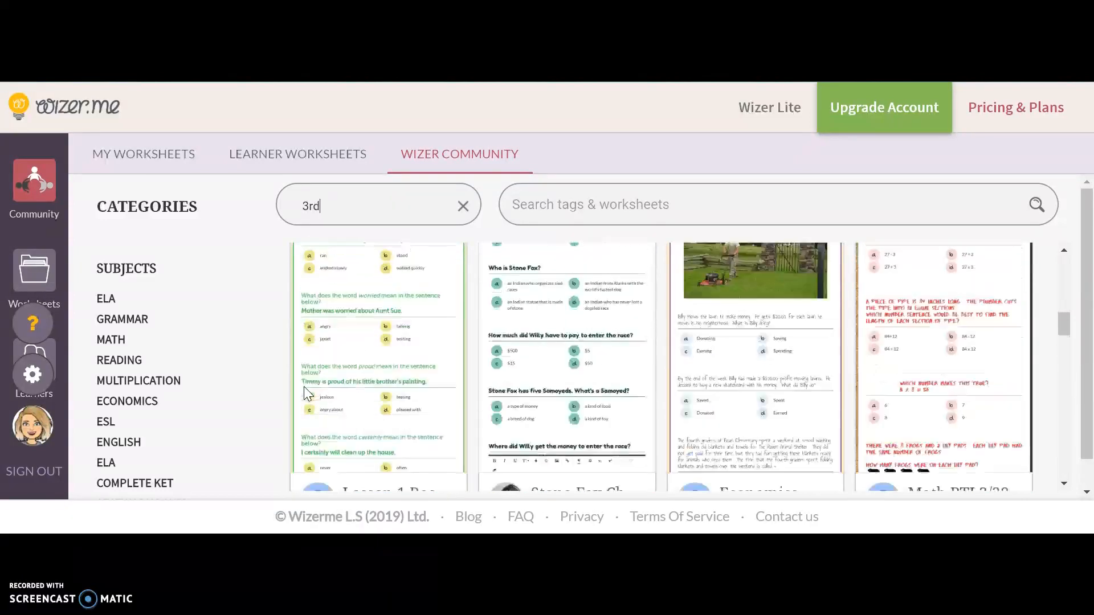
Open the Multiplication Review worksheet from the personal collection in the editor and look over its cover and first task.
left_click(137, 156)
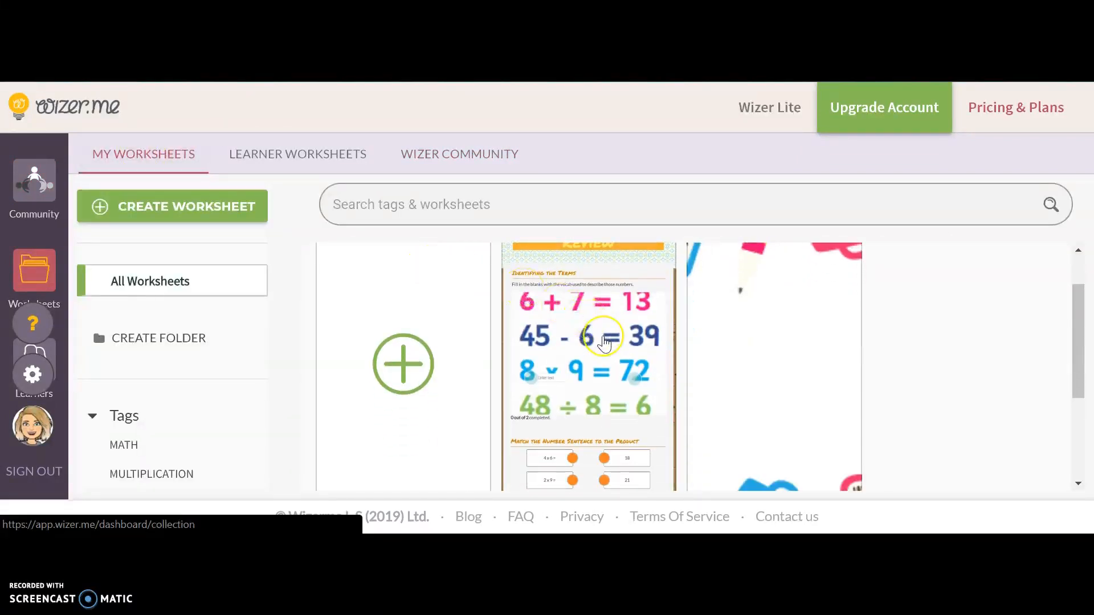
left_click(631, 360)
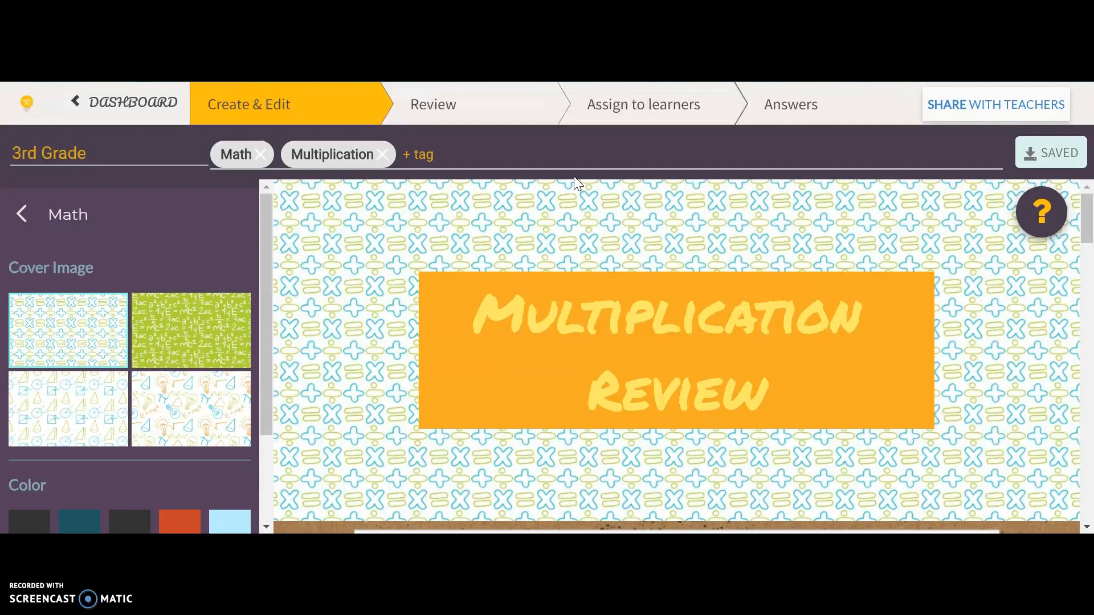
scroll(732, 312, "down", 2)
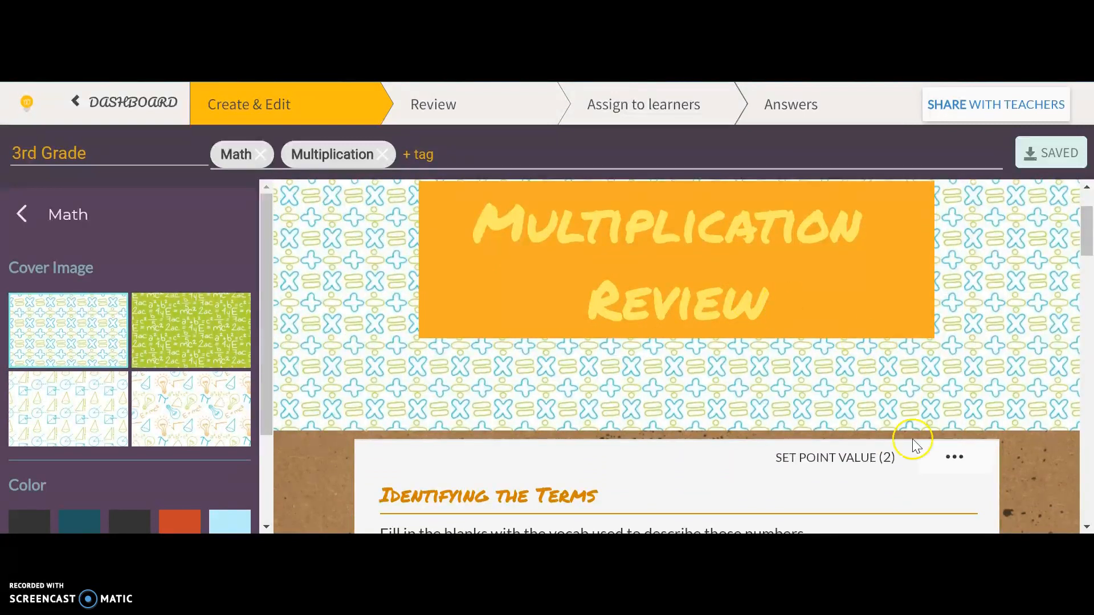
scroll(940, 337, "down", 3)
scroll(944, 344, "down", 3)
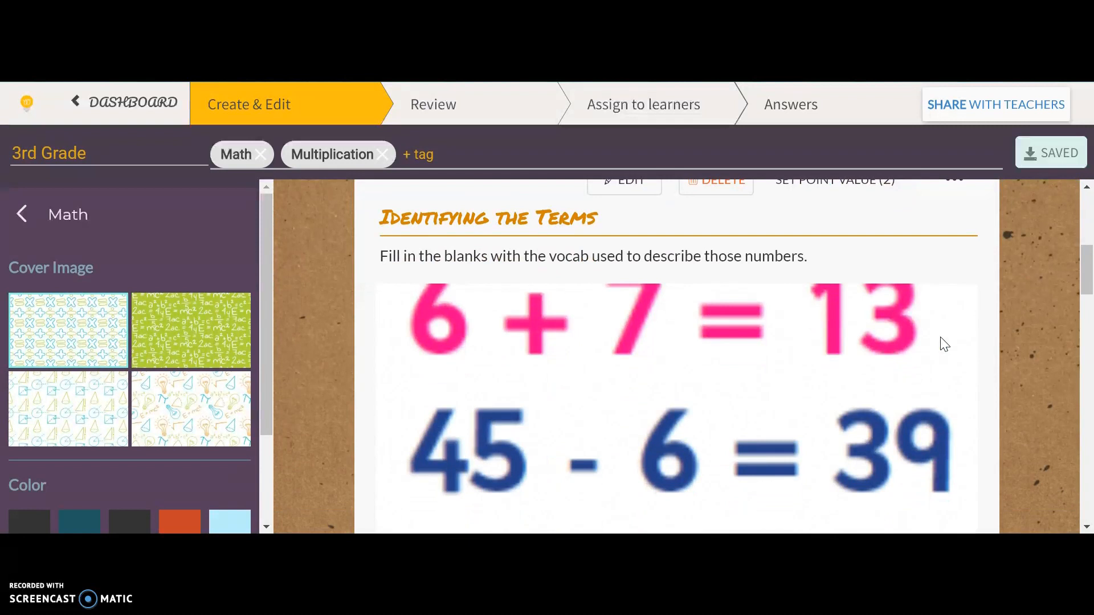
scroll(944, 344, "up", 4)
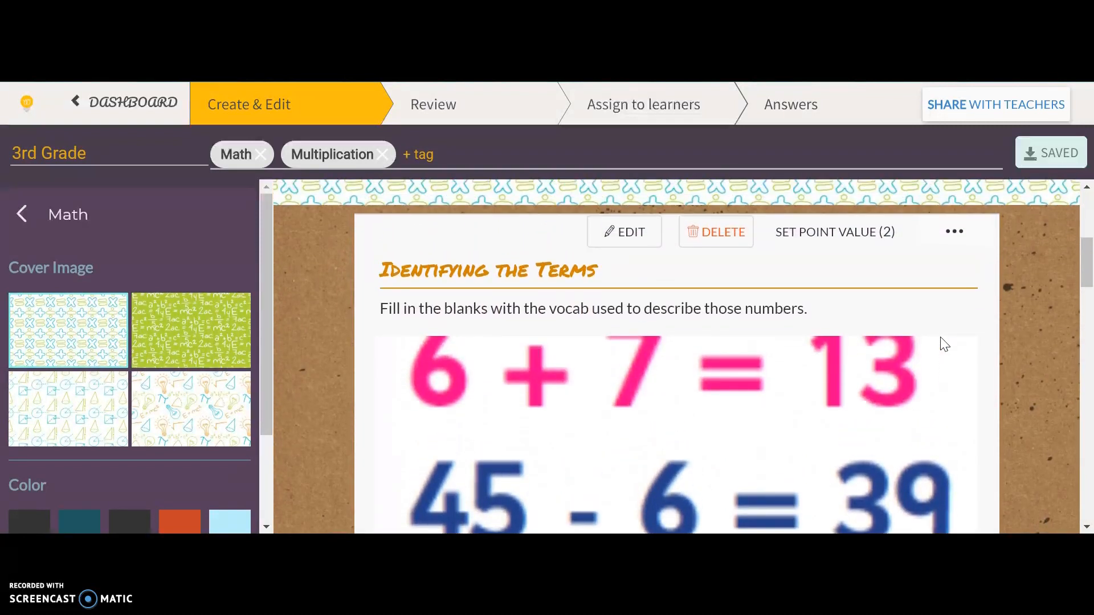
scroll(941, 338, "up", 4)
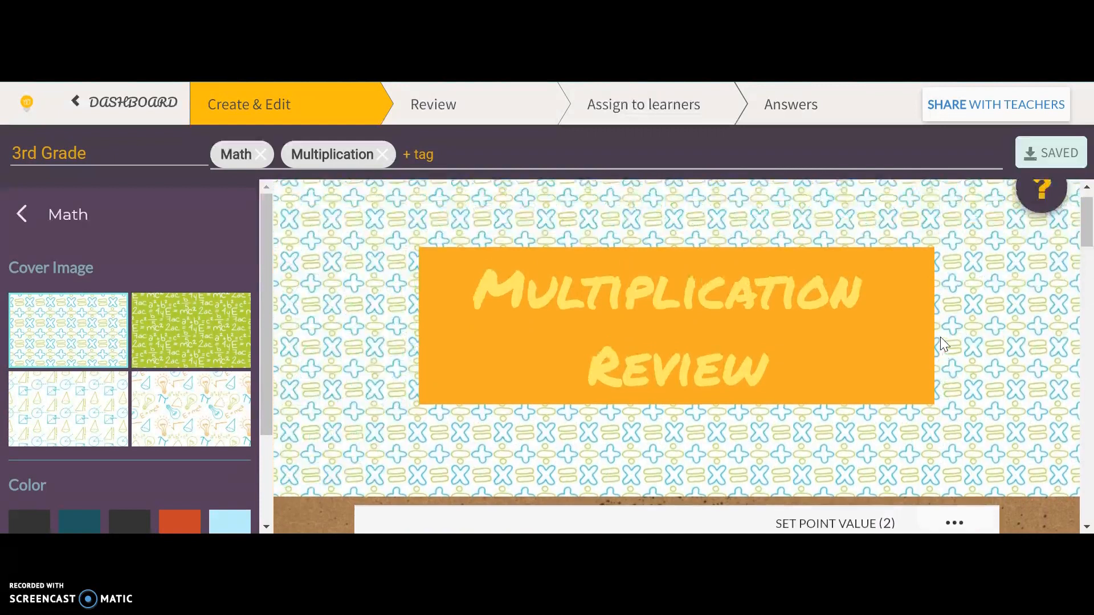
Browse the worksheet design themes and open the Back to School theme to view its cover images, colors and font.
left_click(25, 214)
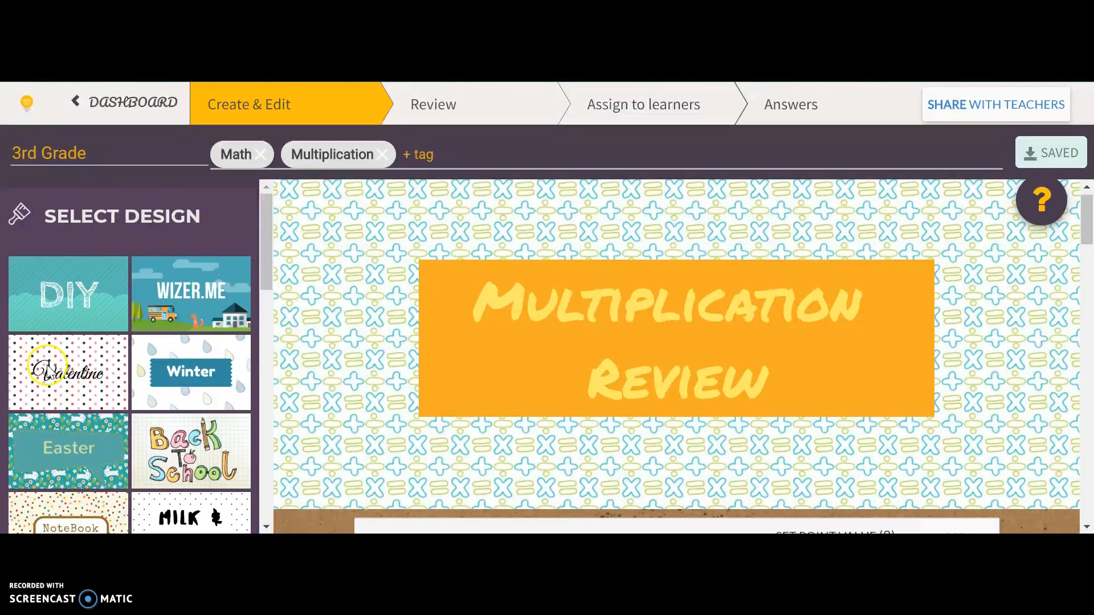
scroll(172, 481, "down", 3)
scroll(172, 478, "down", 3)
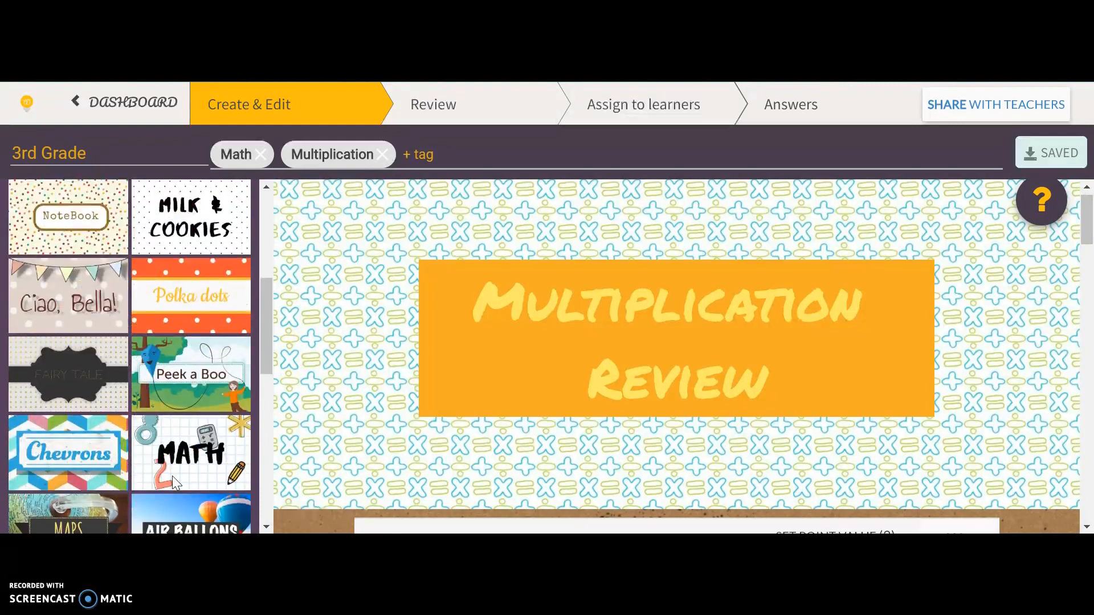
scroll(172, 482, "down", 5)
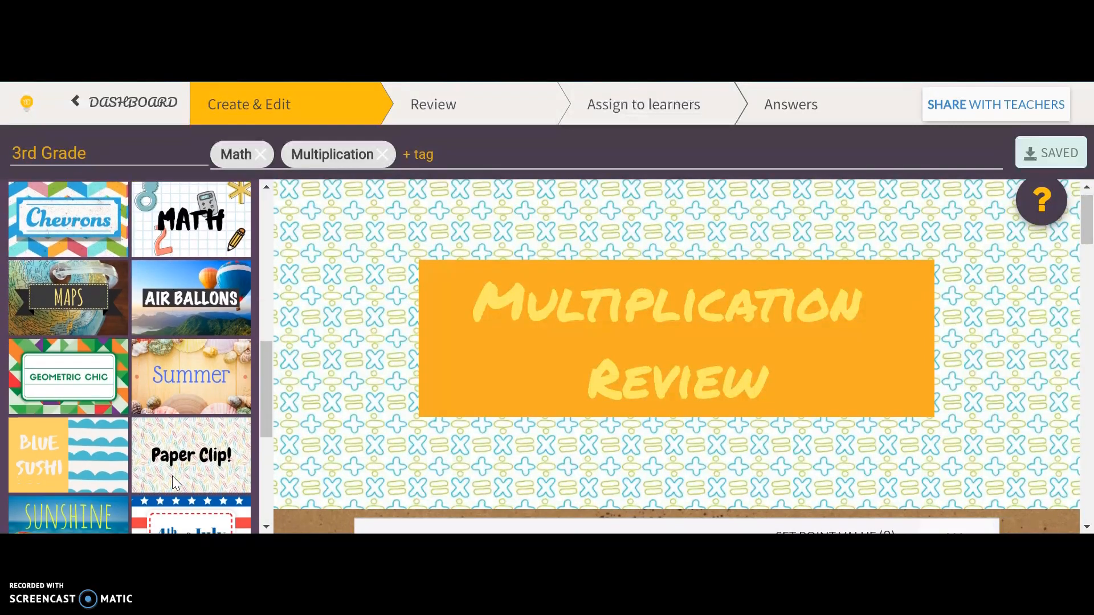
left_click_drag(264, 406, 268, 237)
scroll(224, 370, "down", 2)
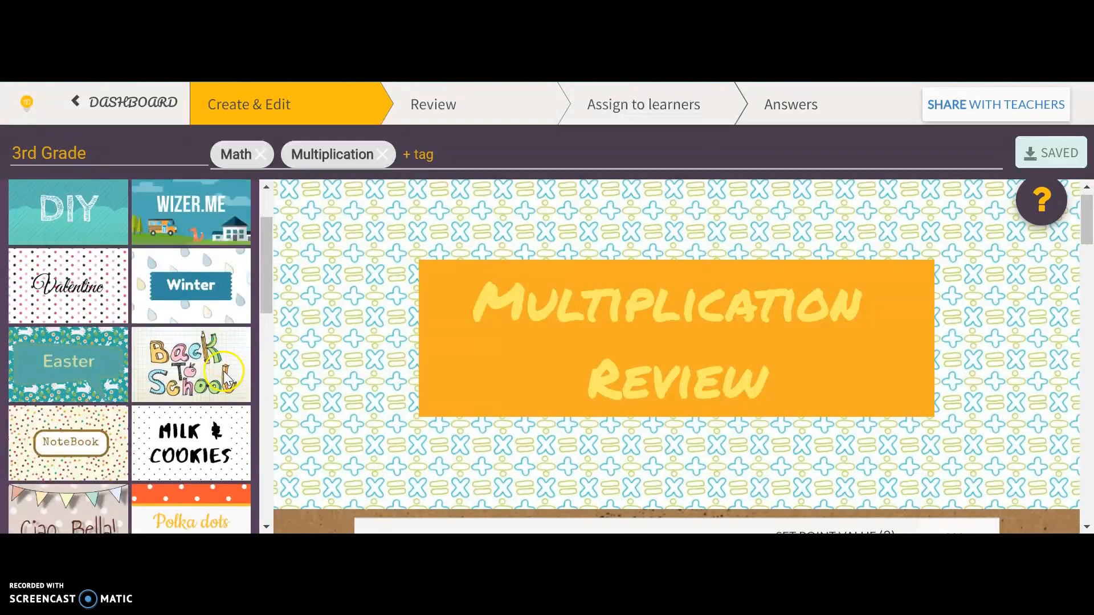
left_click(211, 368)
scroll(190, 439, "down", 2)
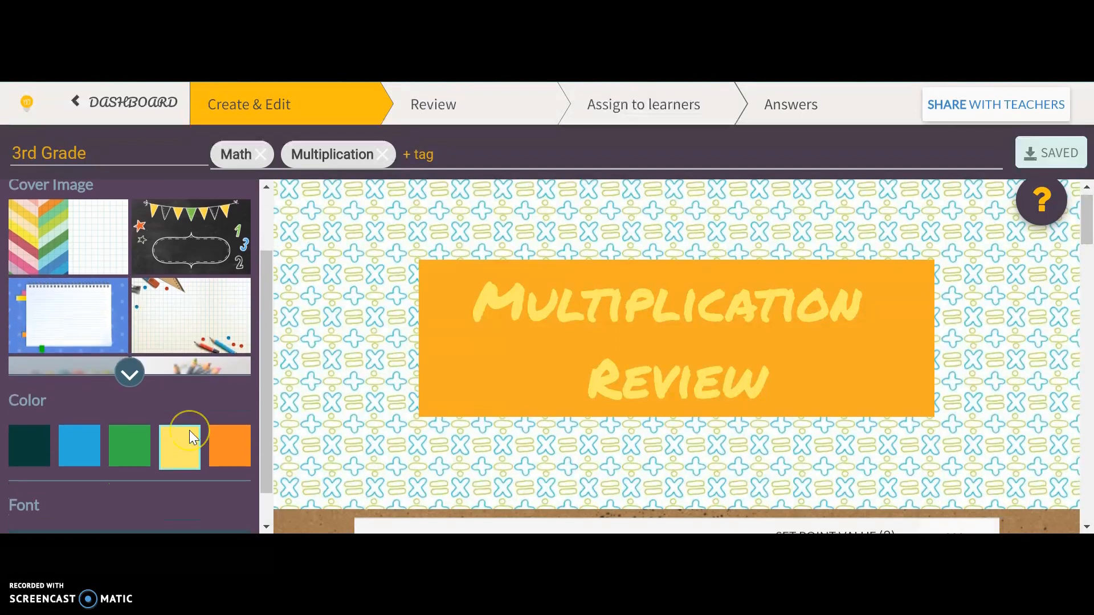
left_click(189, 430)
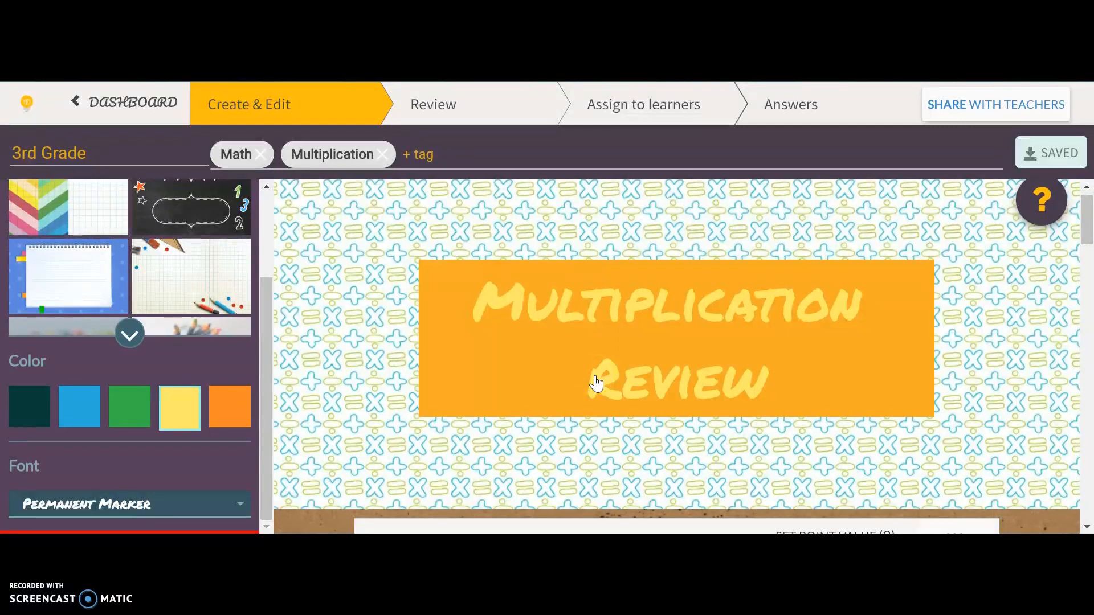
Examine the worksheet's existing tasks and the task types available for adding at its end.
scroll(595, 383, "down", 3)
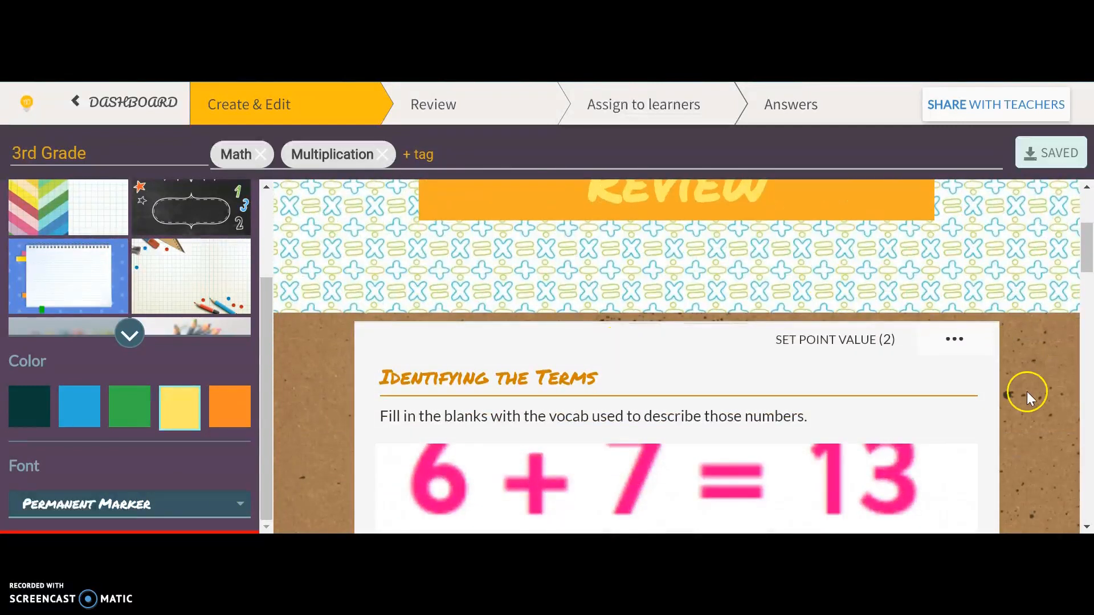
scroll(1003, 422, "down", 10)
scroll(1004, 423, "down", 15)
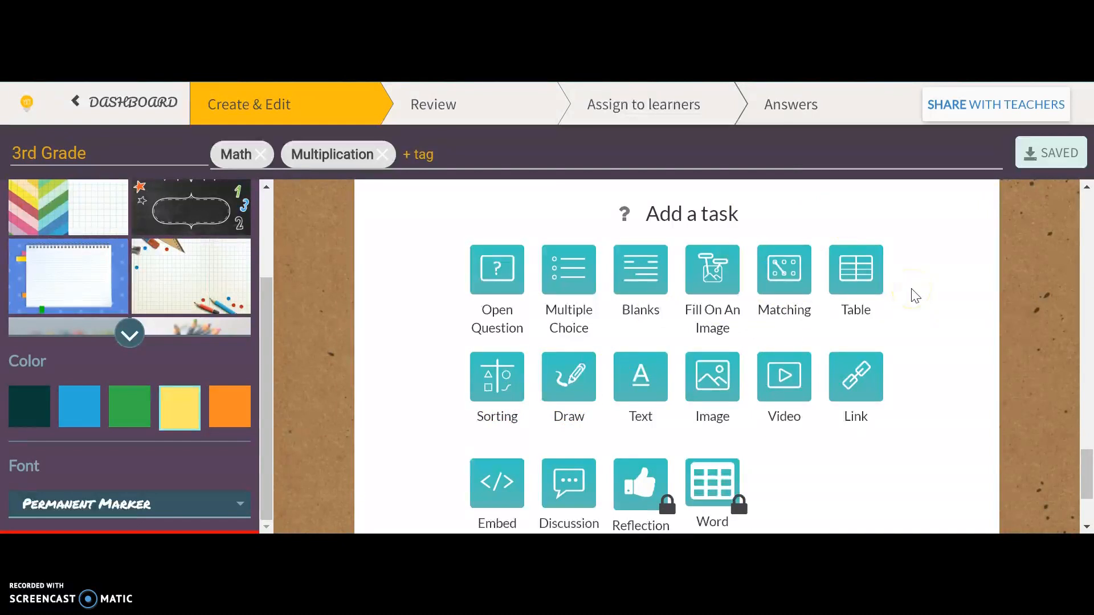
scroll(913, 295, "up", 15)
scroll(911, 288, "up", 4)
scroll(911, 289, "down", 2)
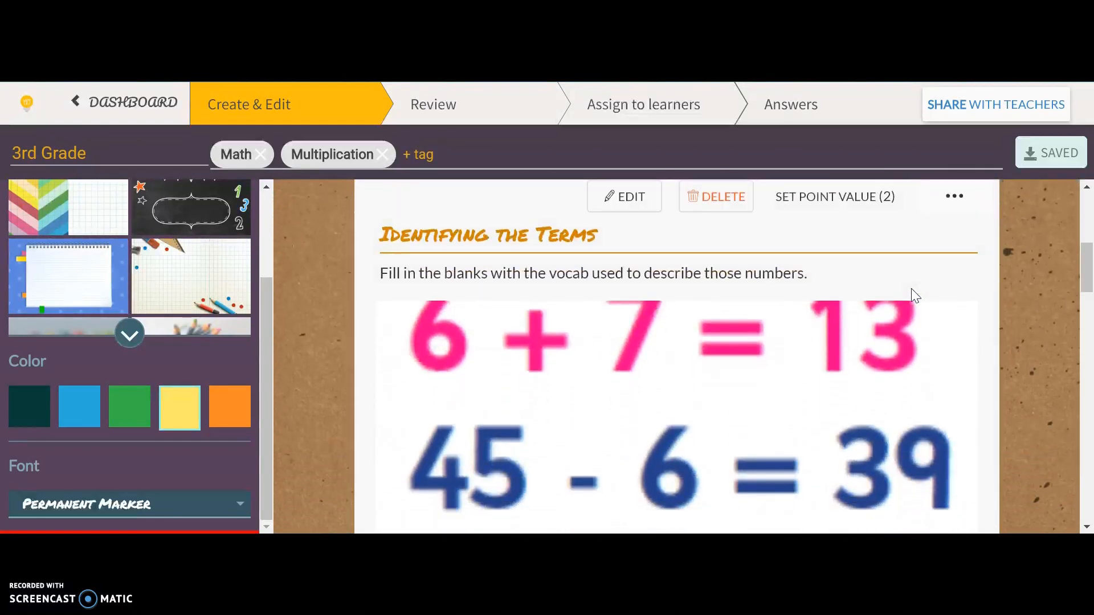
Show the answer blank placed beside the 8 of the 8 x 9 = 72 equation in the Identifying the Terms task.
scroll(911, 289, "down", 1)
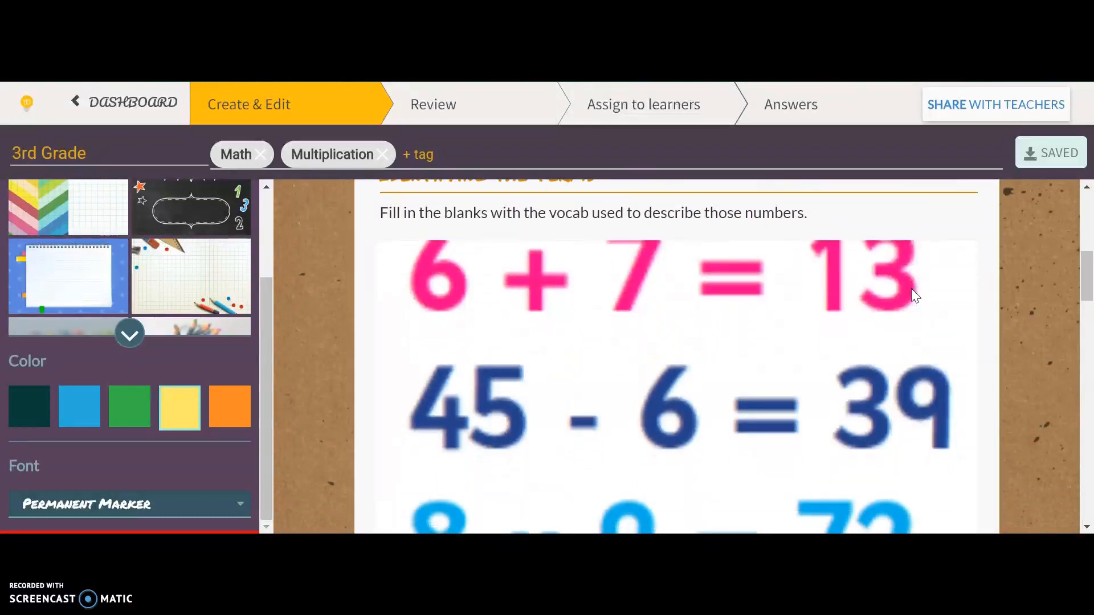
scroll(911, 289, "down", 1)
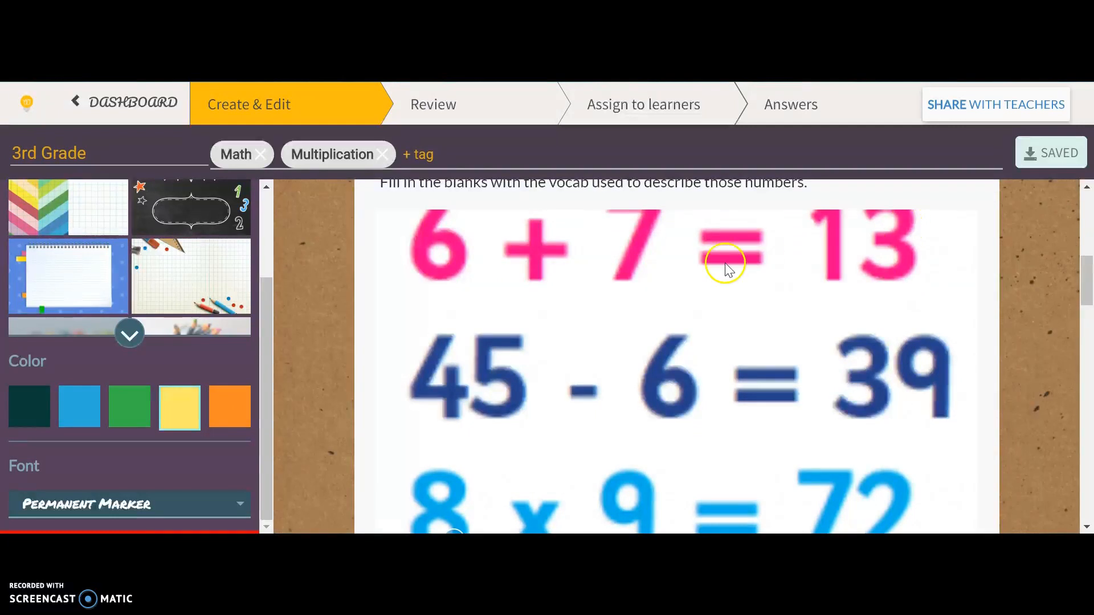
scroll(643, 344, "down", 3)
left_click(455, 397)
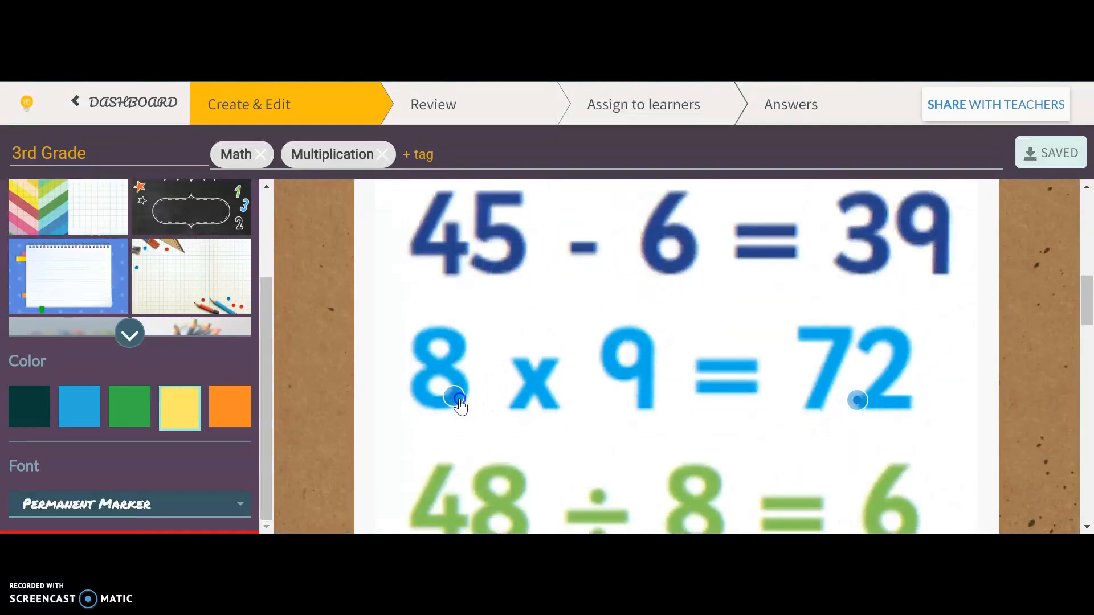
left_click(501, 399)
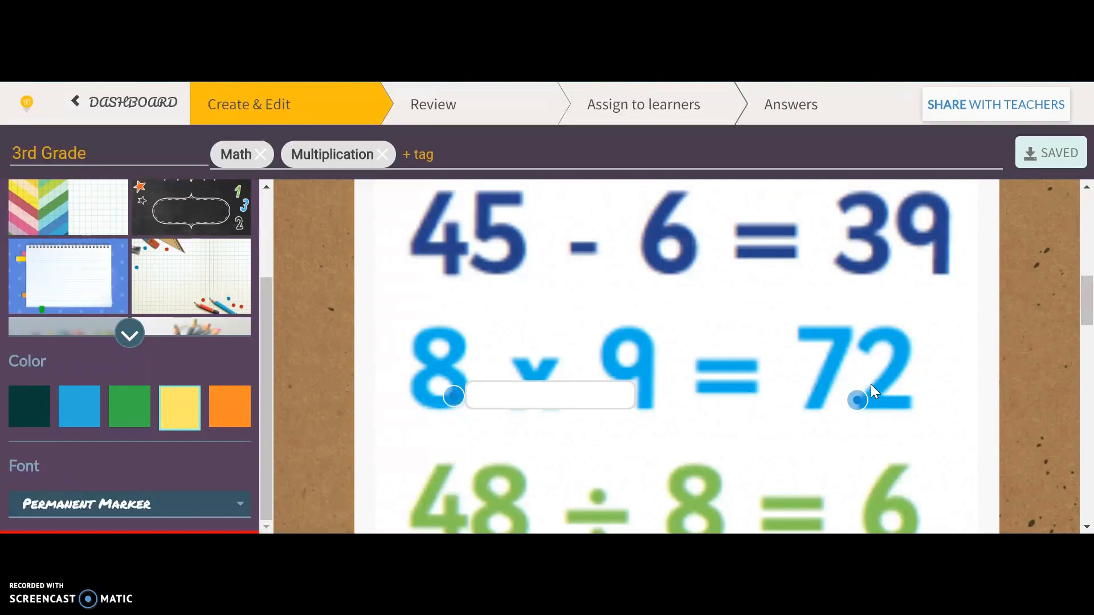
Review the Match the Number Sentence to the Product task and open it for editing.
scroll(871, 385, "down", 4)
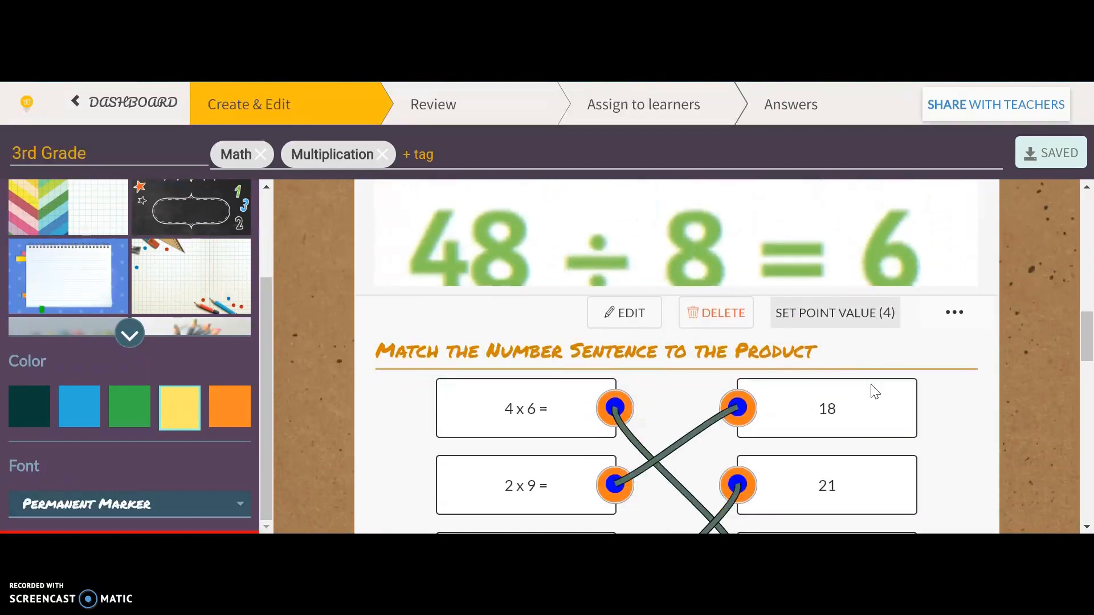
scroll(871, 392, "down", 2)
scroll(871, 392, "down", 1)
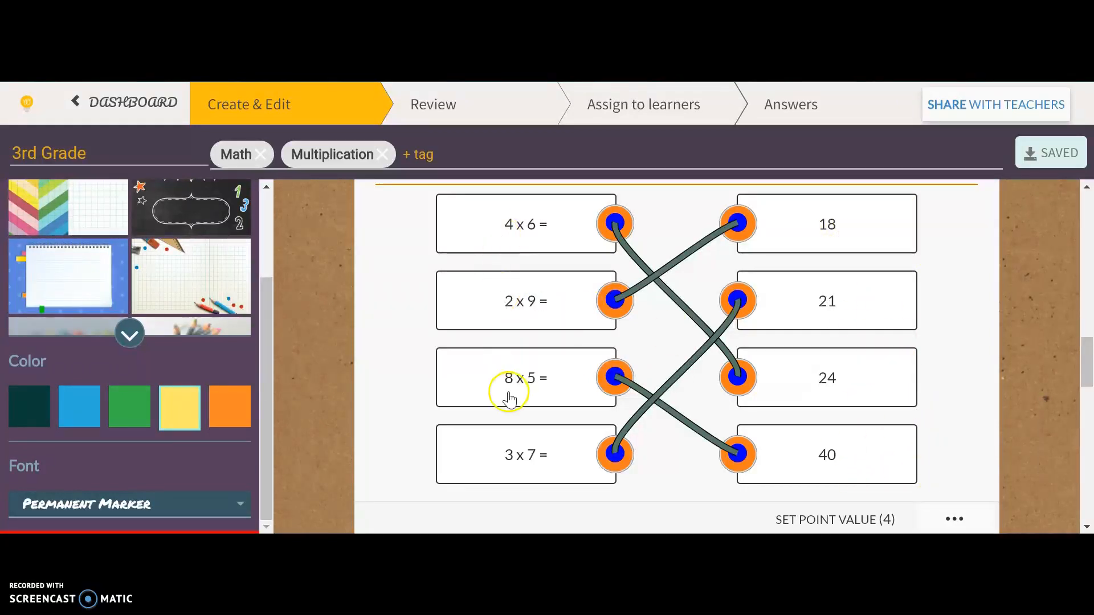
left_click(501, 226)
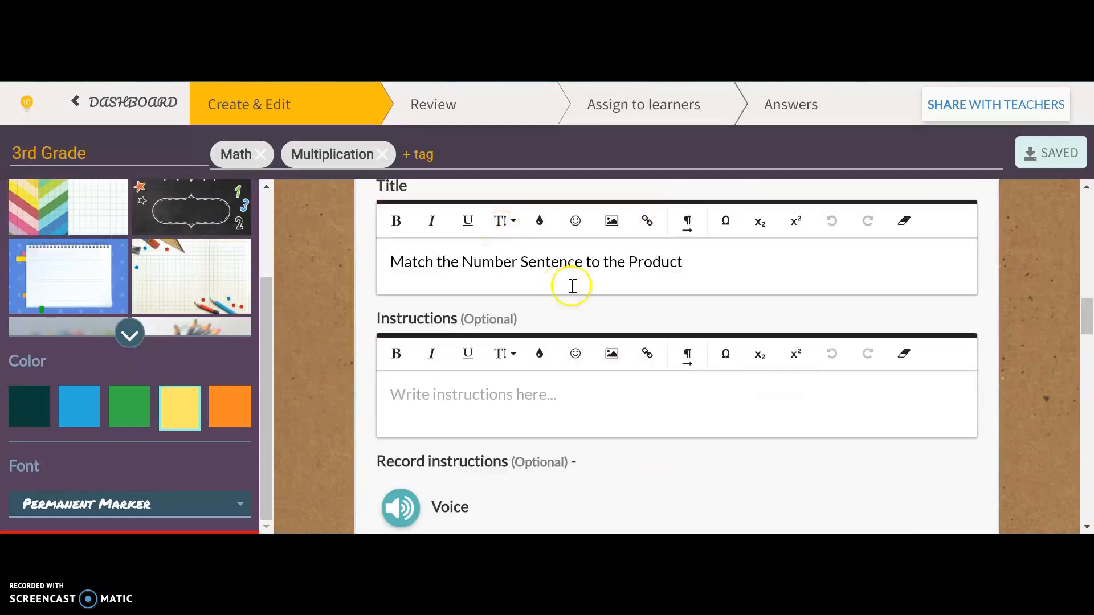
Examine the number sentence and product pairs in the matching task, and the word-problem sorting task that follows it.
scroll(615, 358, "down", 7)
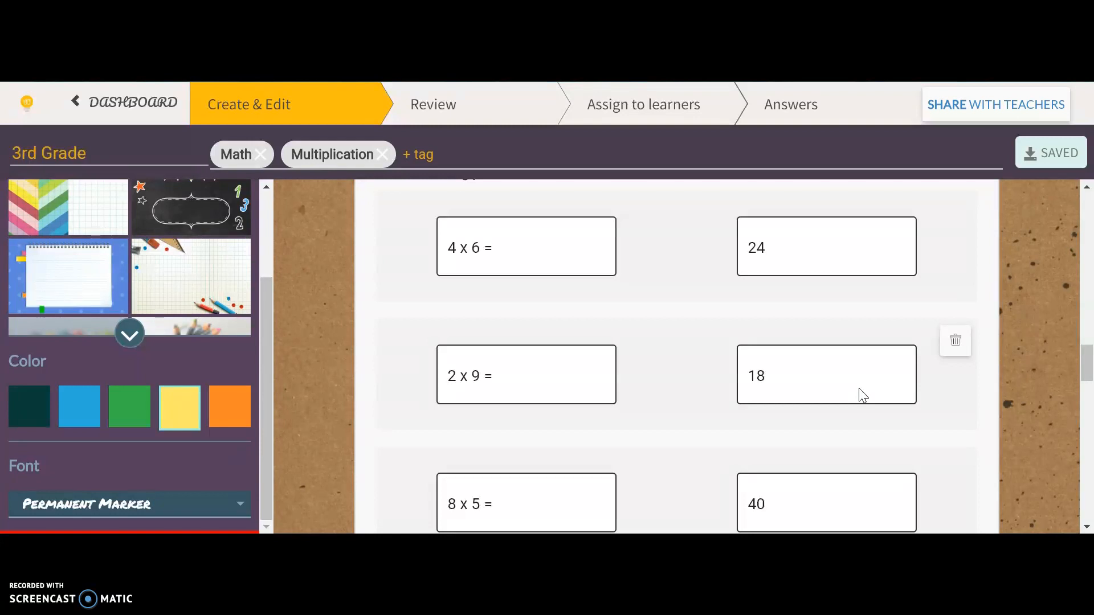
scroll(860, 388, "down", 8)
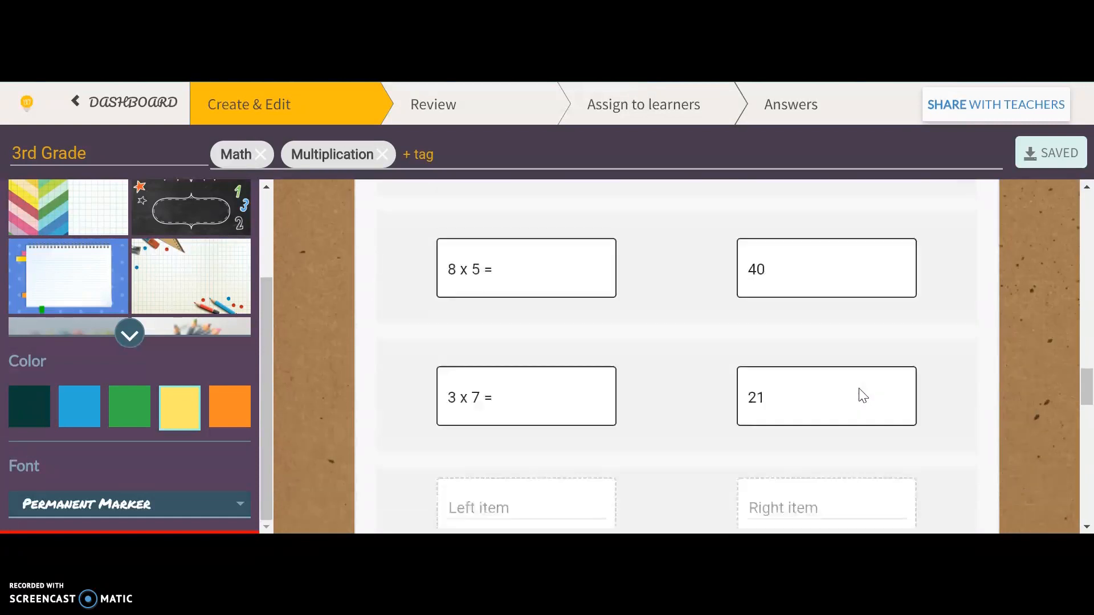
scroll(859, 388, "down", 4)
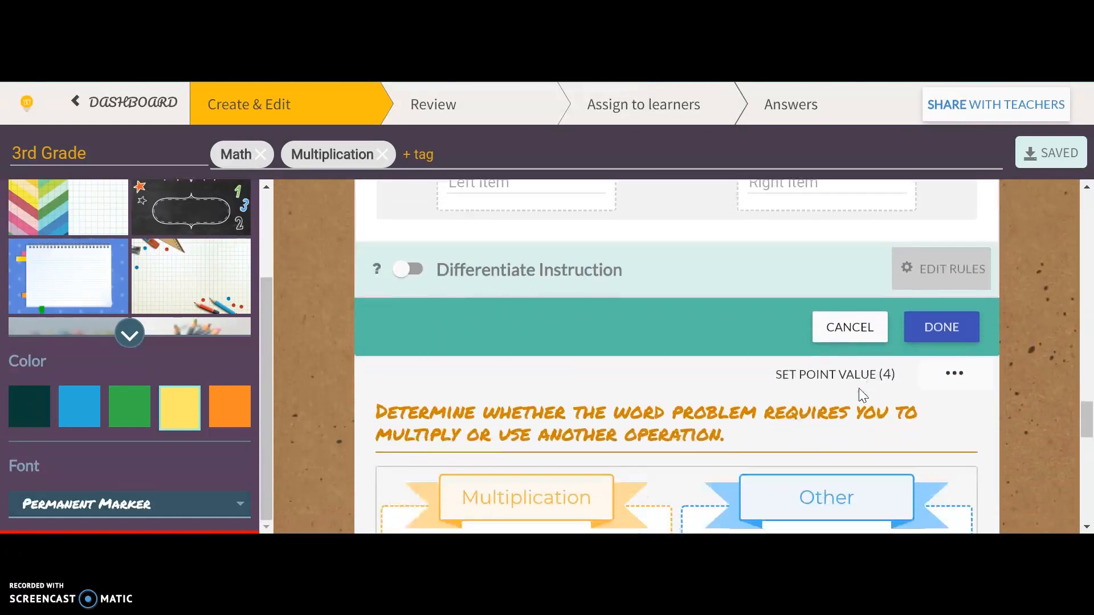
scroll(863, 394, "down", 2)
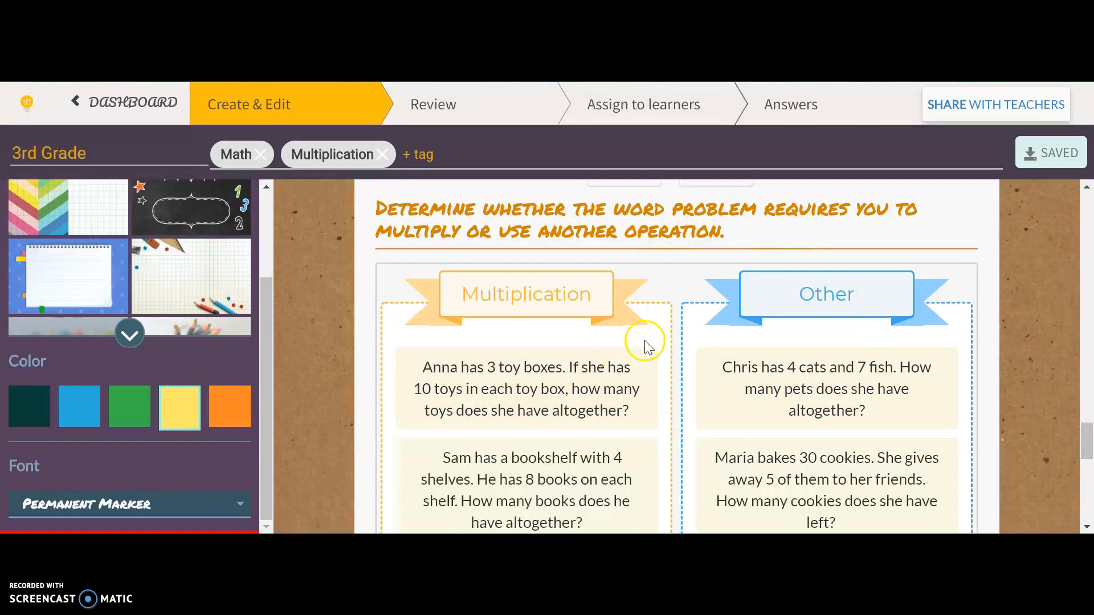
scroll(635, 305, "down", 1)
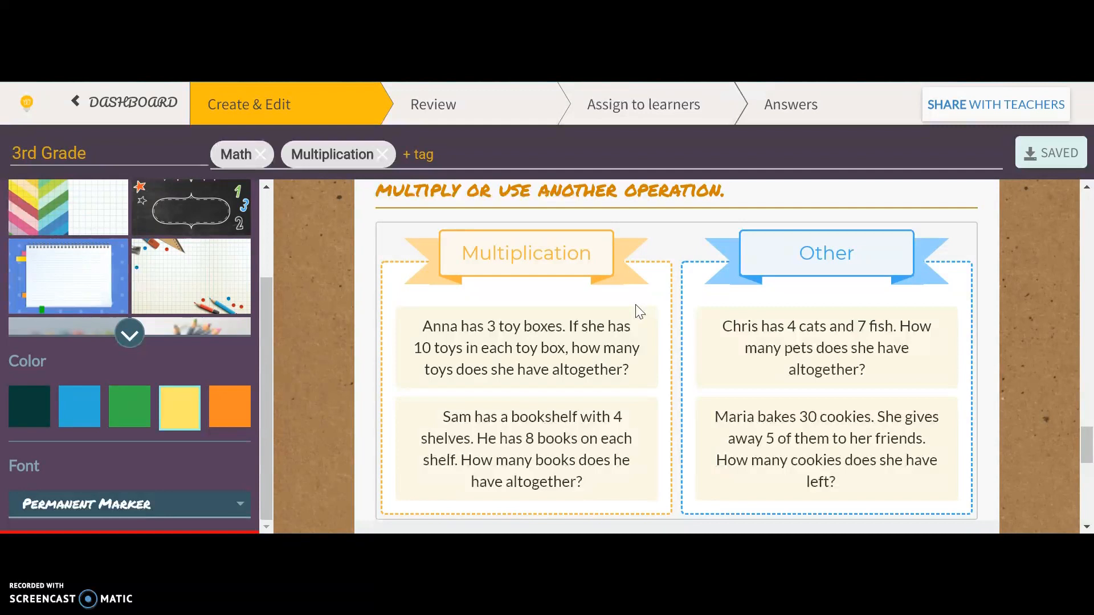
scroll(635, 305, "down", 1)
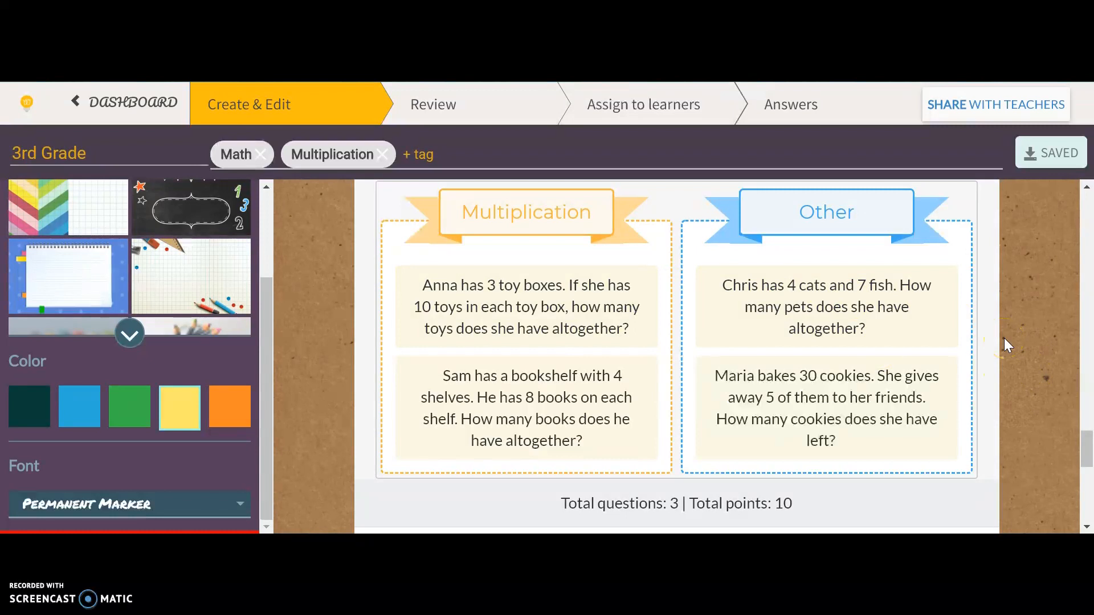
Add a Draw task at the end of the worksheet.
scroll(1004, 338, "down", 3)
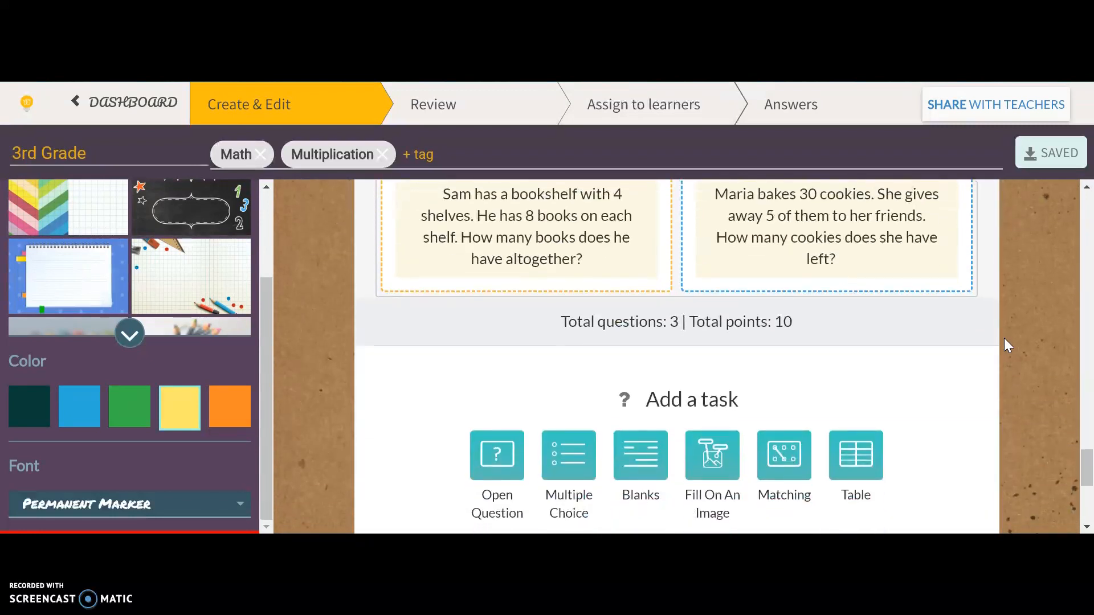
scroll(1004, 337, "down", 2)
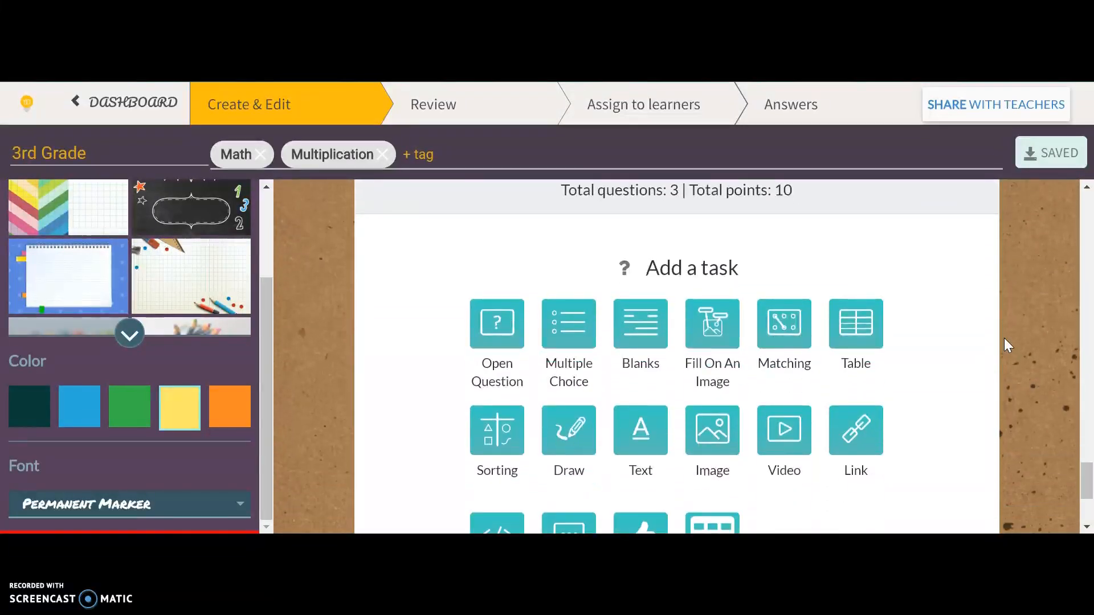
scroll(1004, 338, "down", 1)
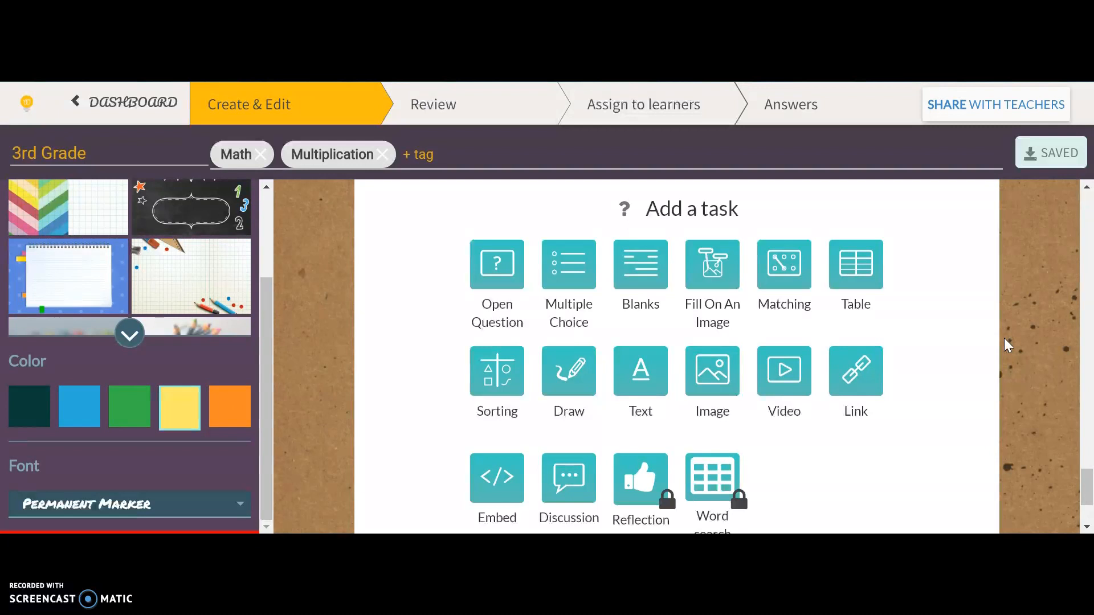
scroll(1004, 337, "down", 1)
left_click(563, 369)
left_click(566, 365)
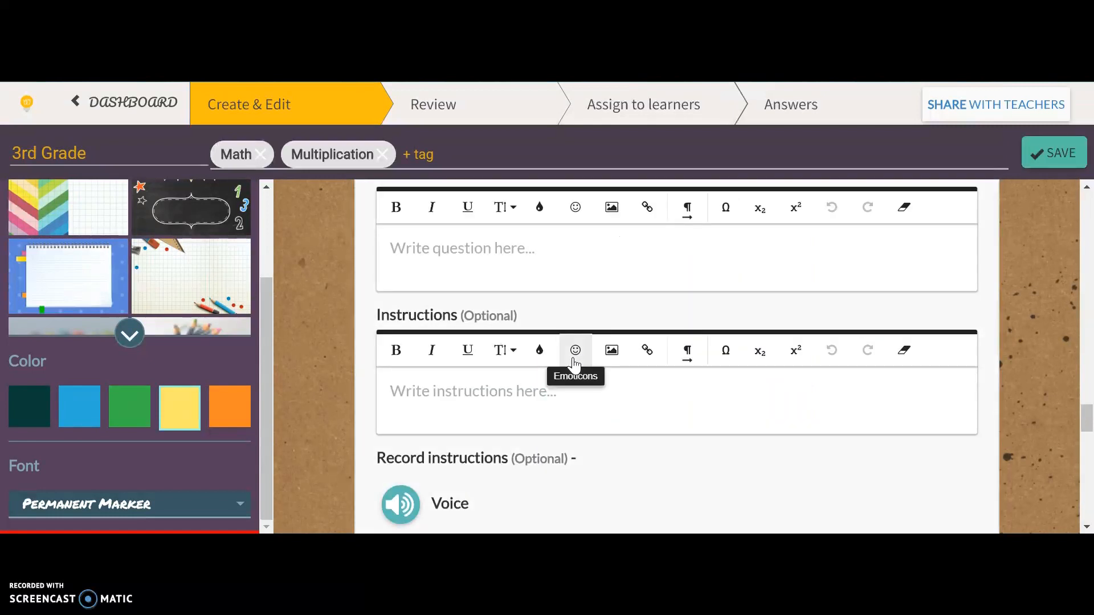
Title the Draw task "Draw 4 x 6 using equal groups.".
scroll(593, 308, "up", 2)
left_click(547, 337)
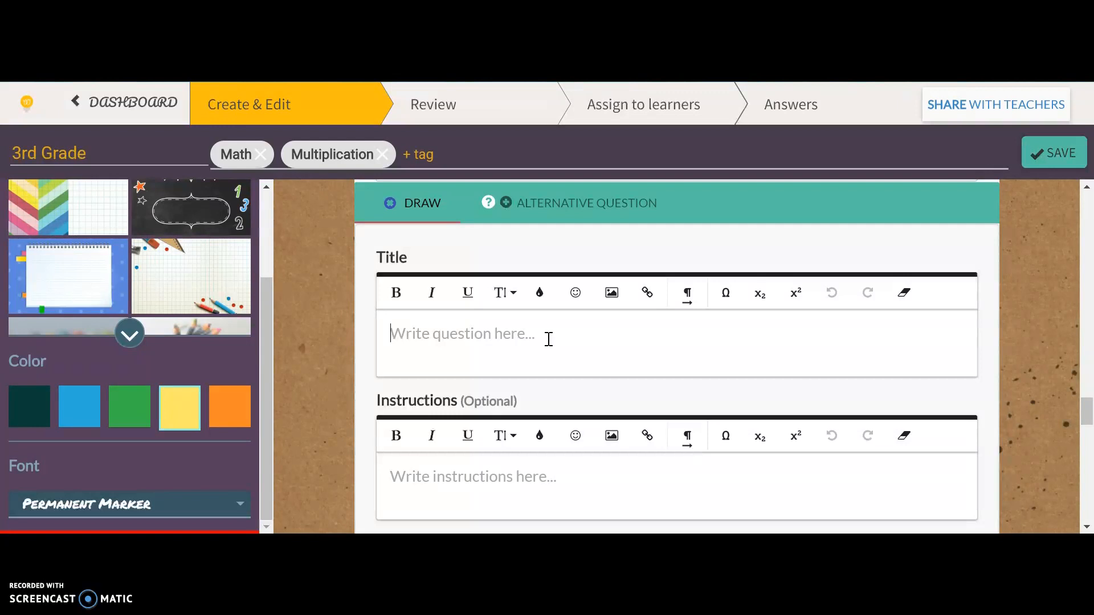
type("Dr")
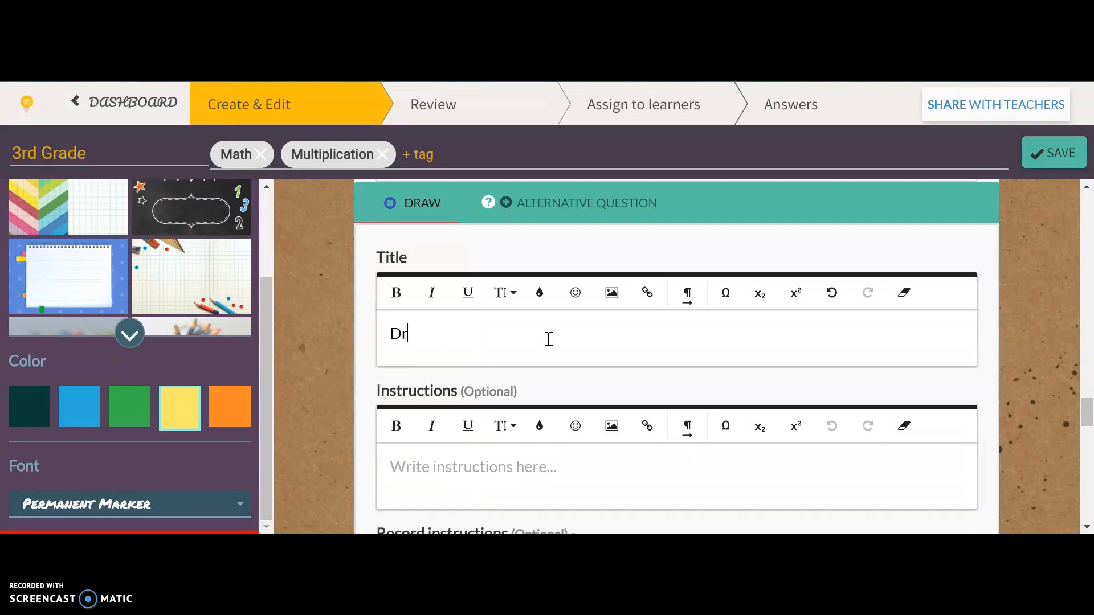
type("aw e")
key("BackSpace")
type("4 x ")
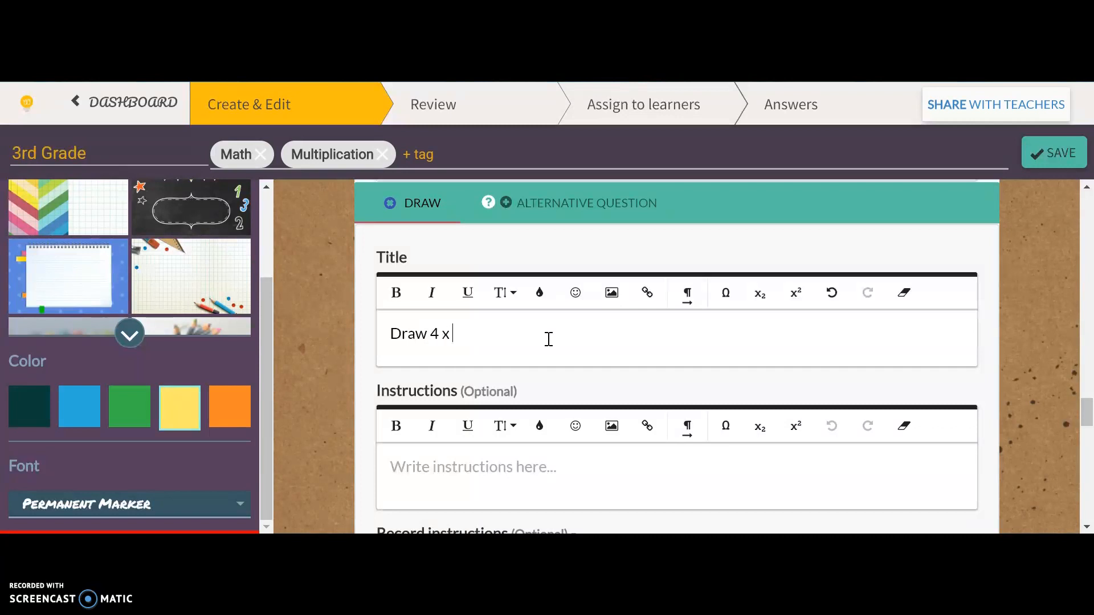
type("6 using equal gro")
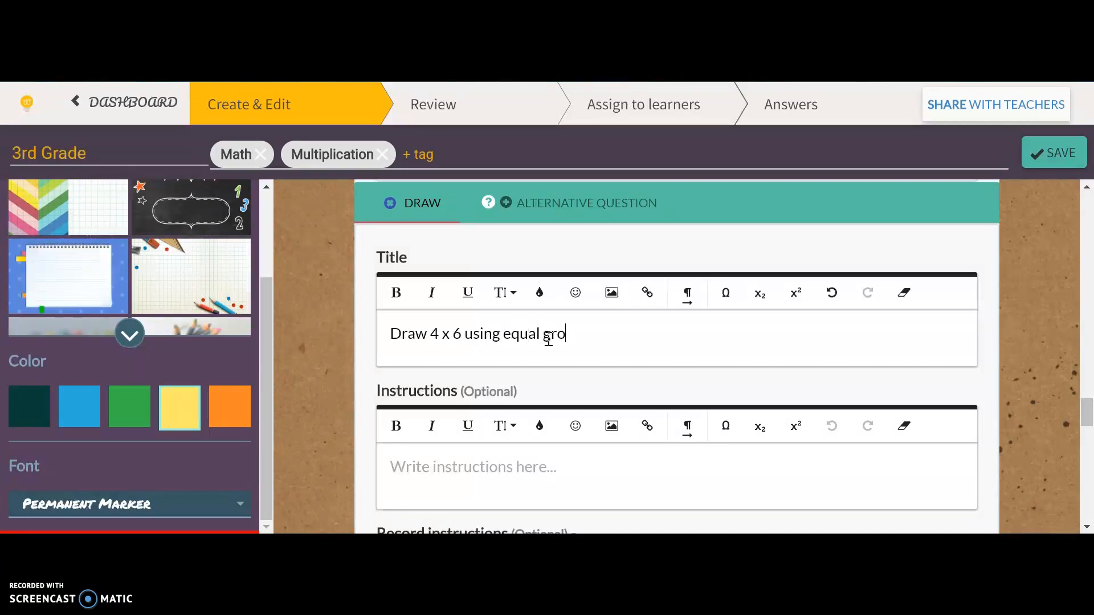
type("ups.")
Look over the Draw task's recording options and blank drawing canvas, and finish editing the task.
scroll(549, 339, "down", 4)
scroll(548, 339, "down", 1)
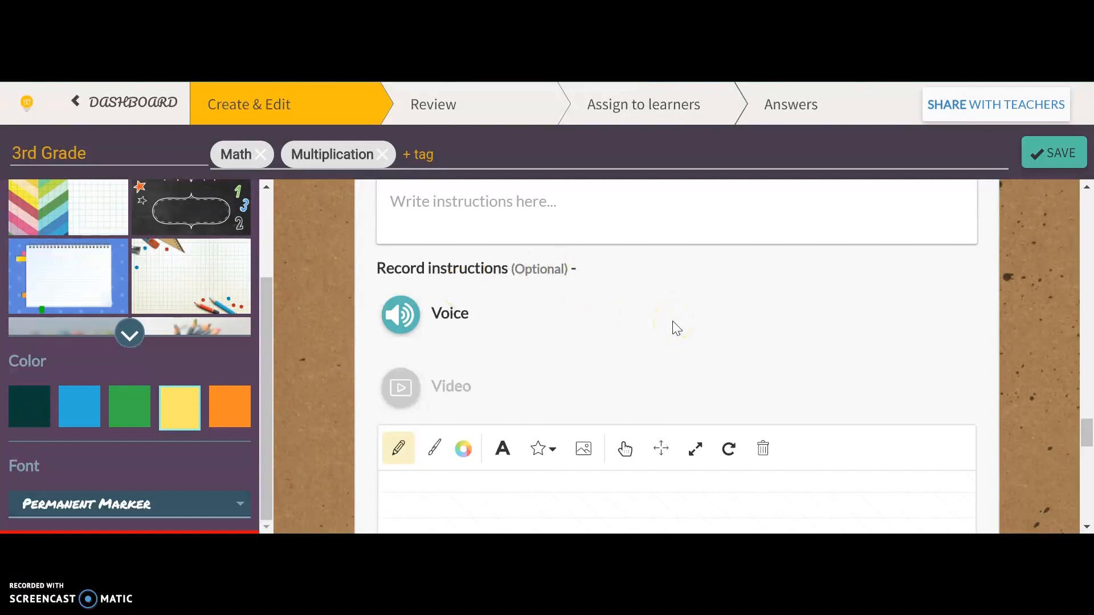
scroll(676, 329, "down", 2)
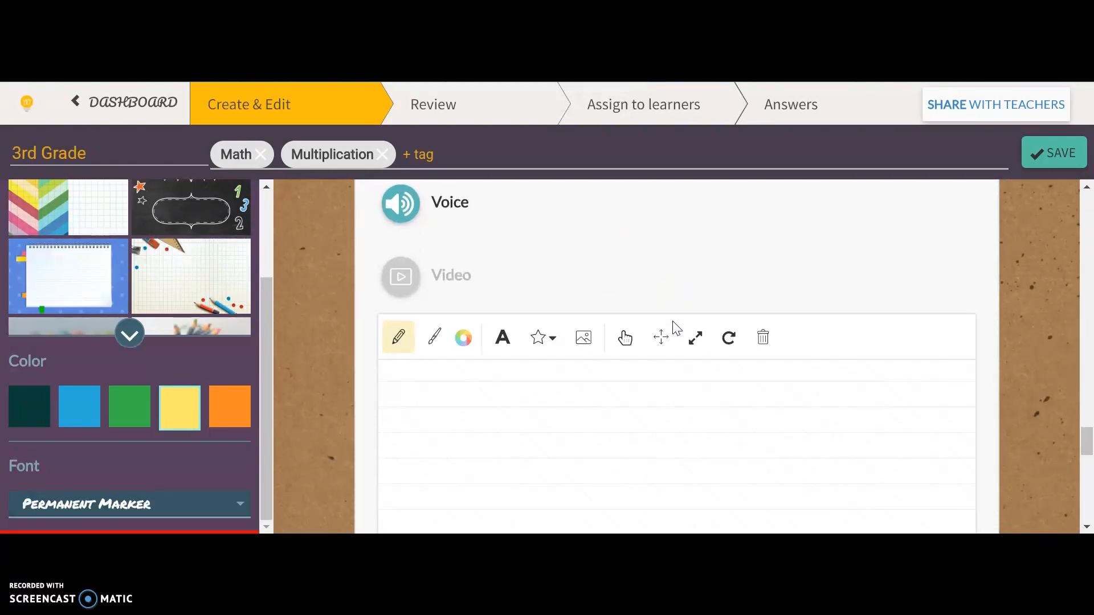
scroll(672, 328, "down", 1)
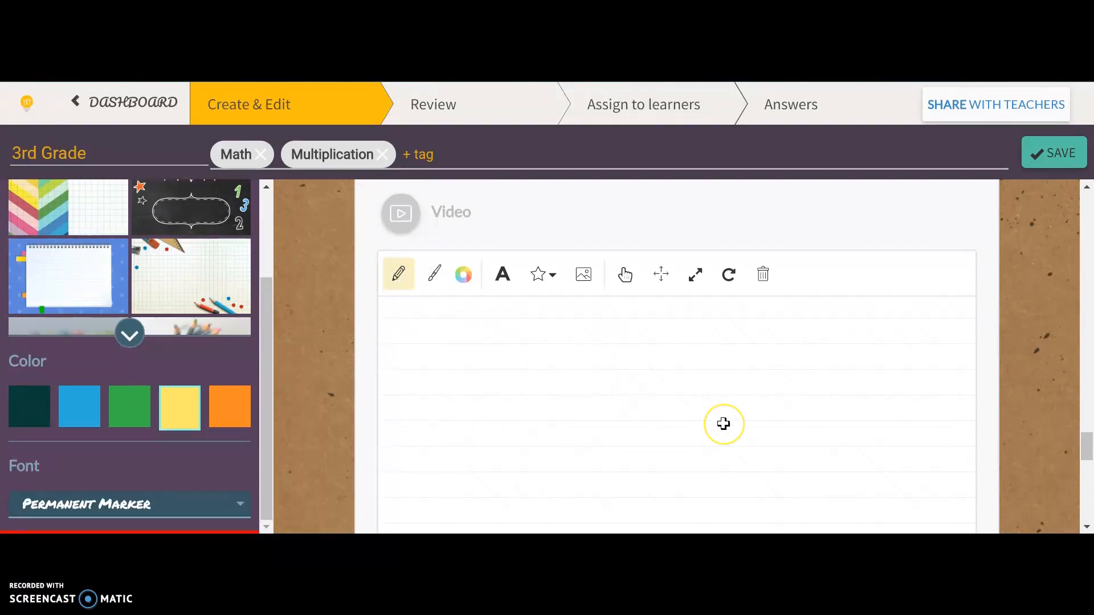
scroll(723, 424, "down", 5)
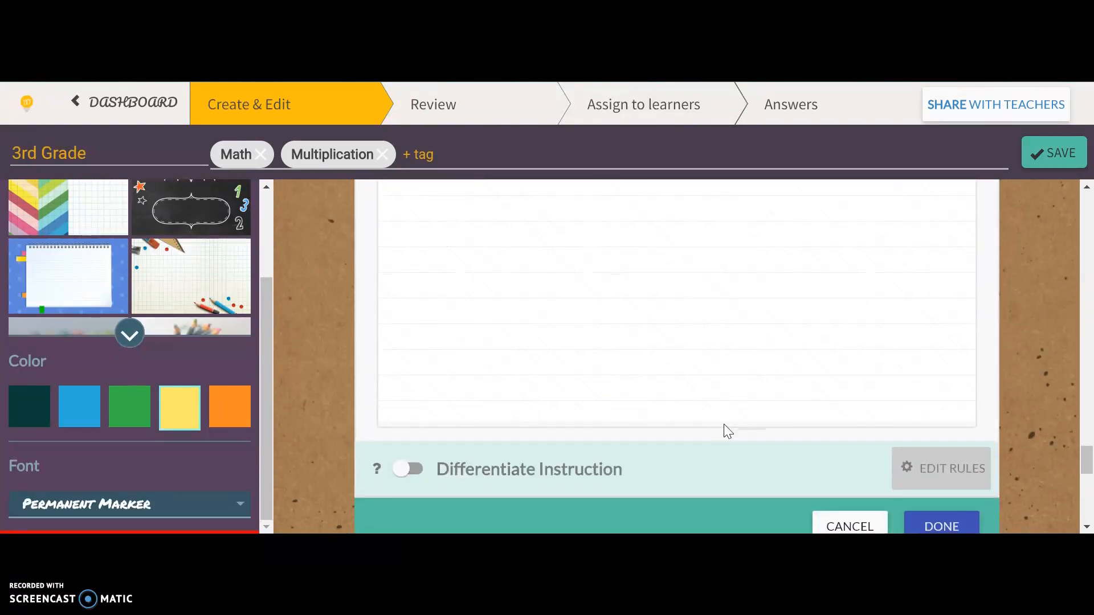
left_click(946, 467)
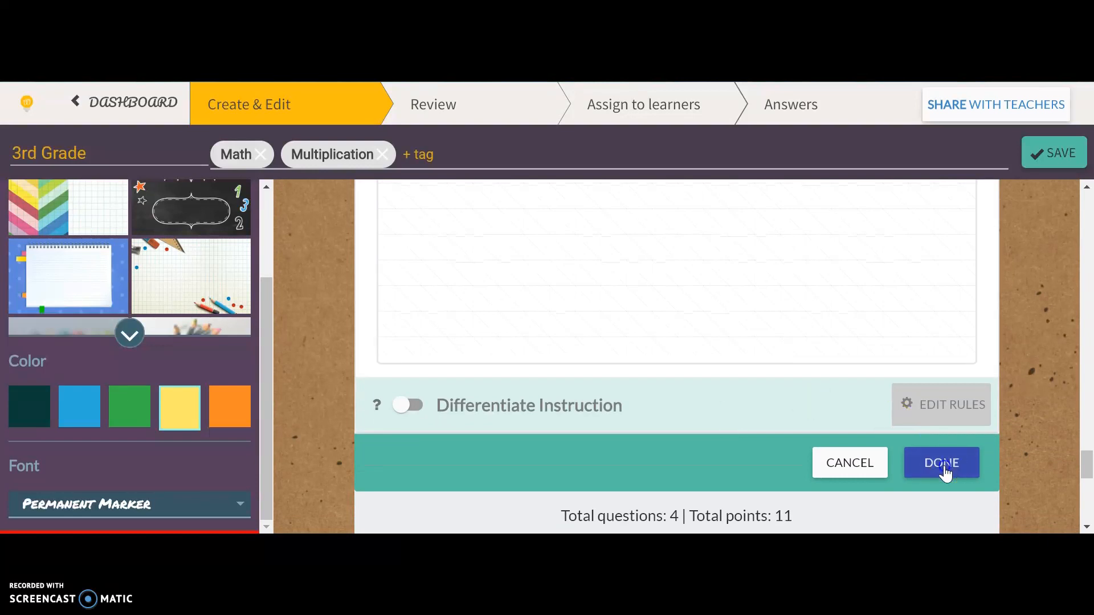
Check the finished equal-groups drawing task on the worksheet and save the worksheet.
scroll(944, 466, "up", 8)
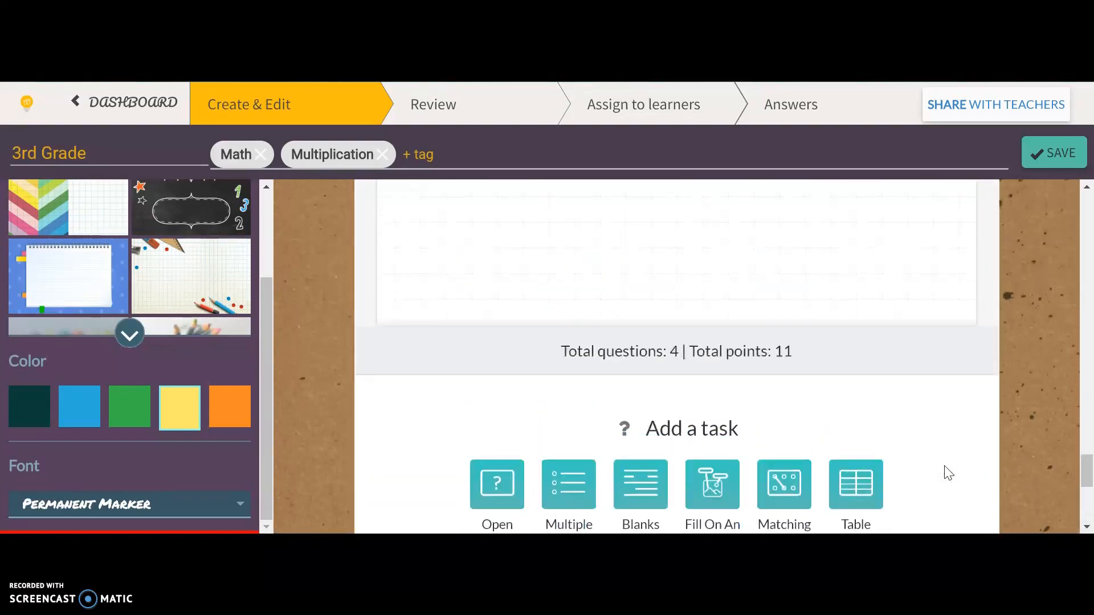
scroll(944, 465, "up", 1)
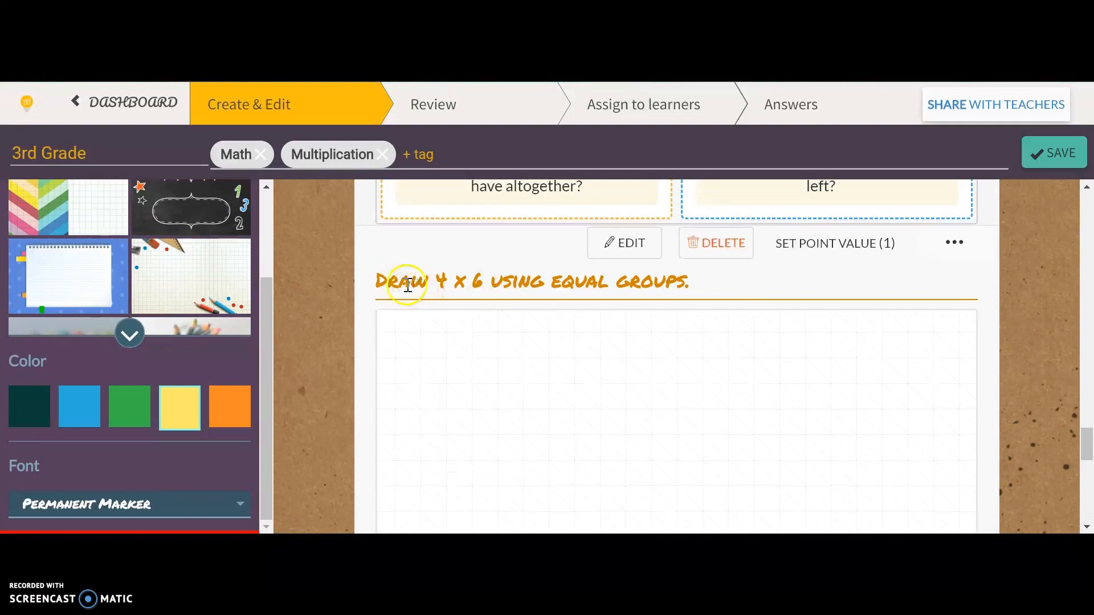
scroll(723, 406, "down", 2)
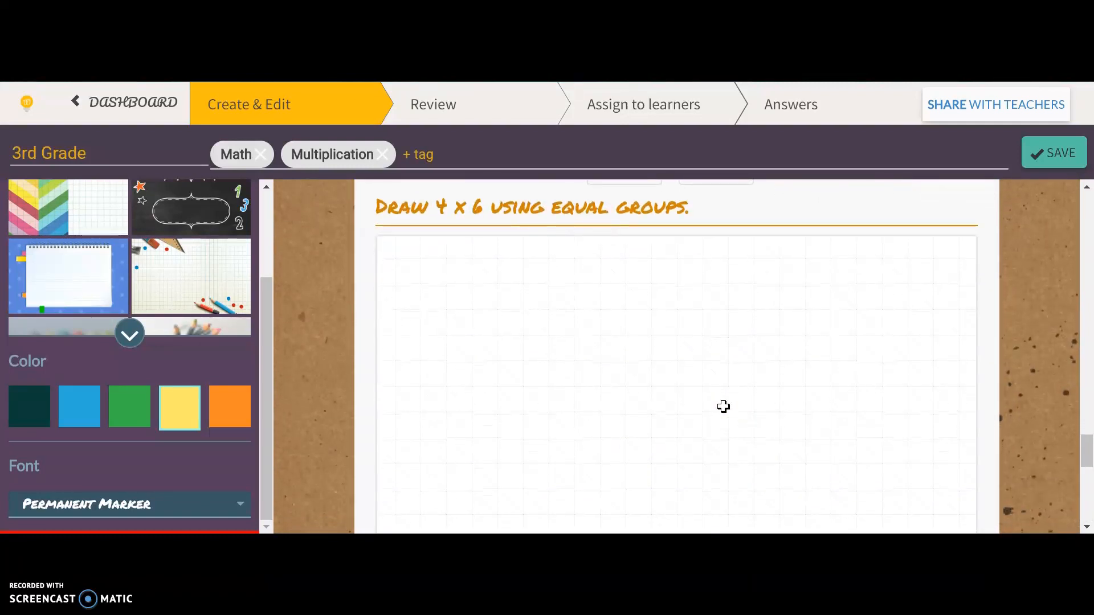
scroll(723, 406, "down", 1)
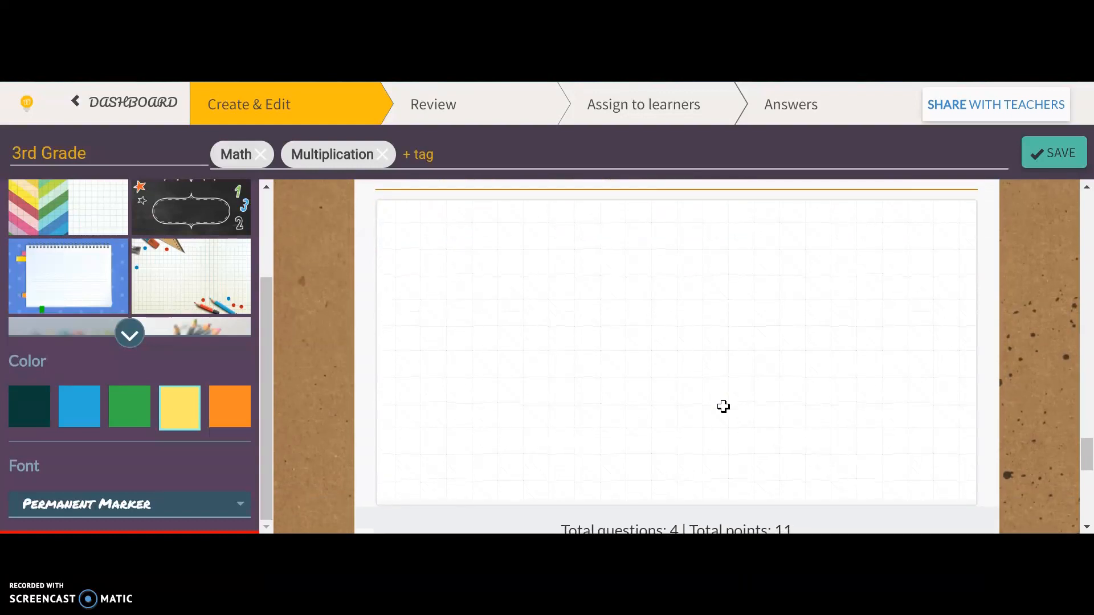
scroll(723, 406, "down", 5)
scroll(724, 406, "down", 5)
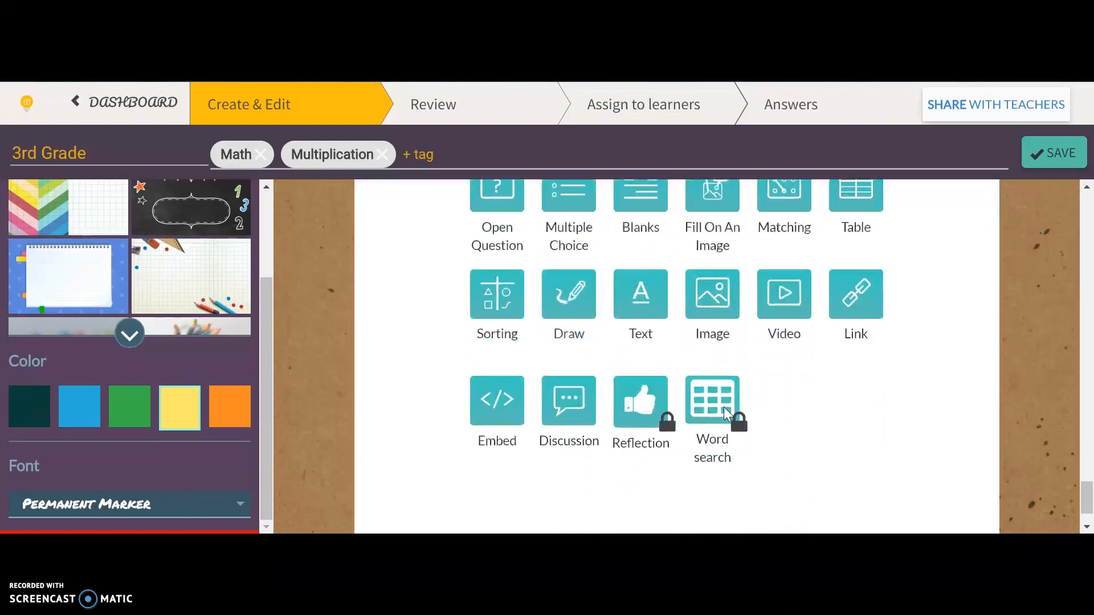
left_click(1053, 153)
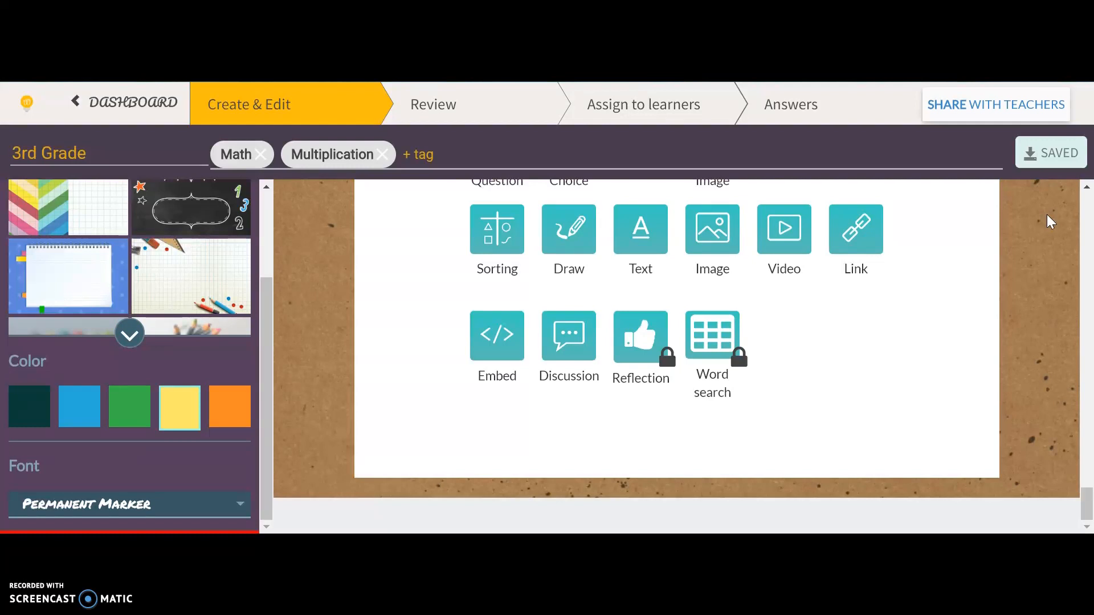
Open the worksheet's review view and examine the title and all four tasks, from Identifying the Terms through the drawing task.
scroll(1047, 214, "up", 3)
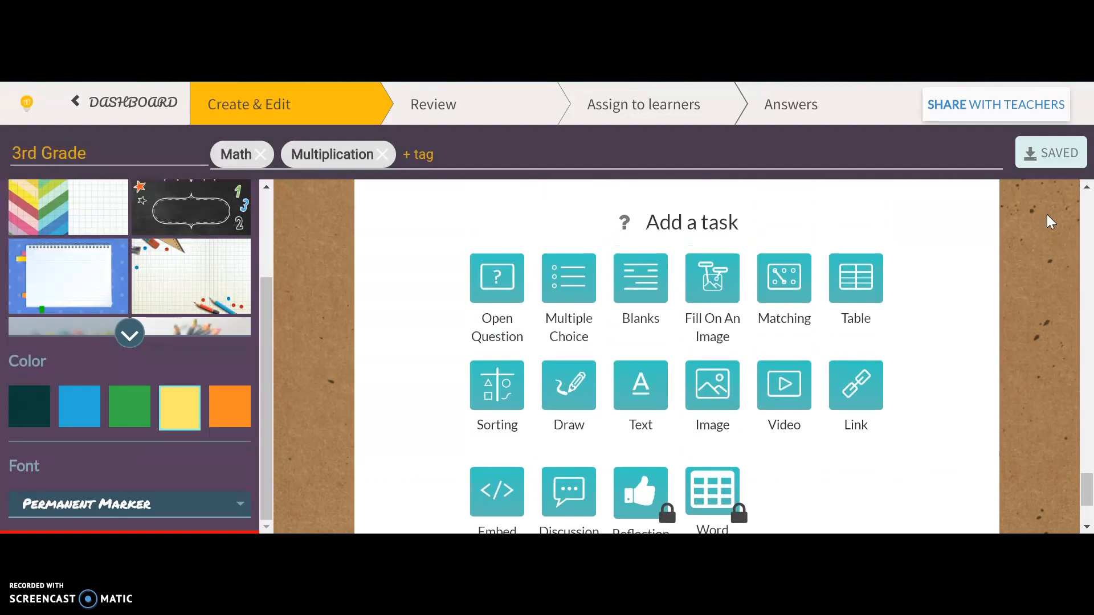
left_click(463, 111)
left_click(463, 111)
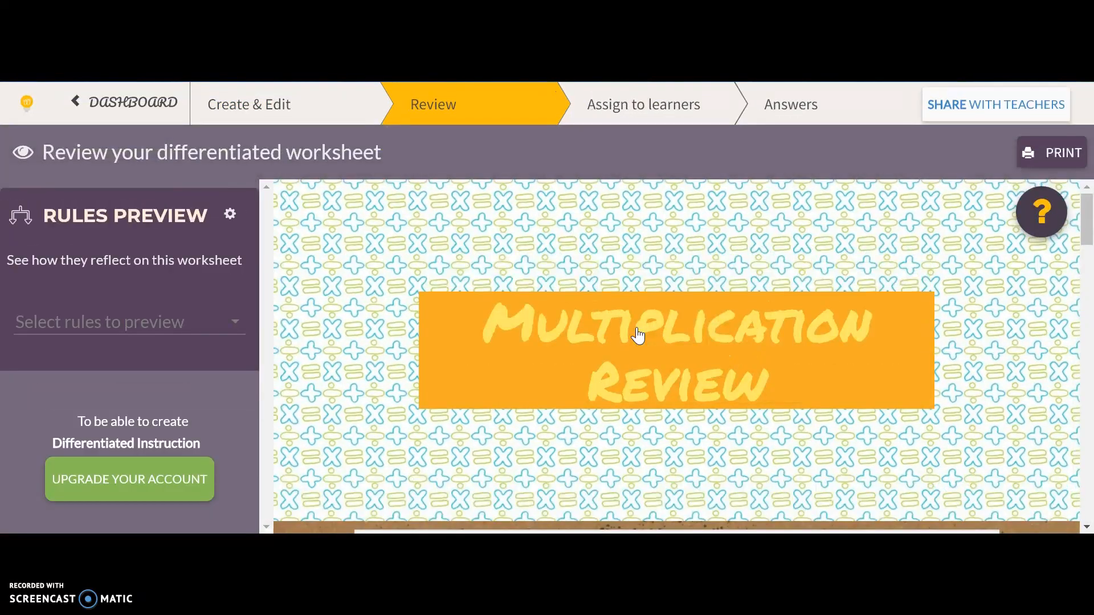
scroll(638, 336, "down", 2)
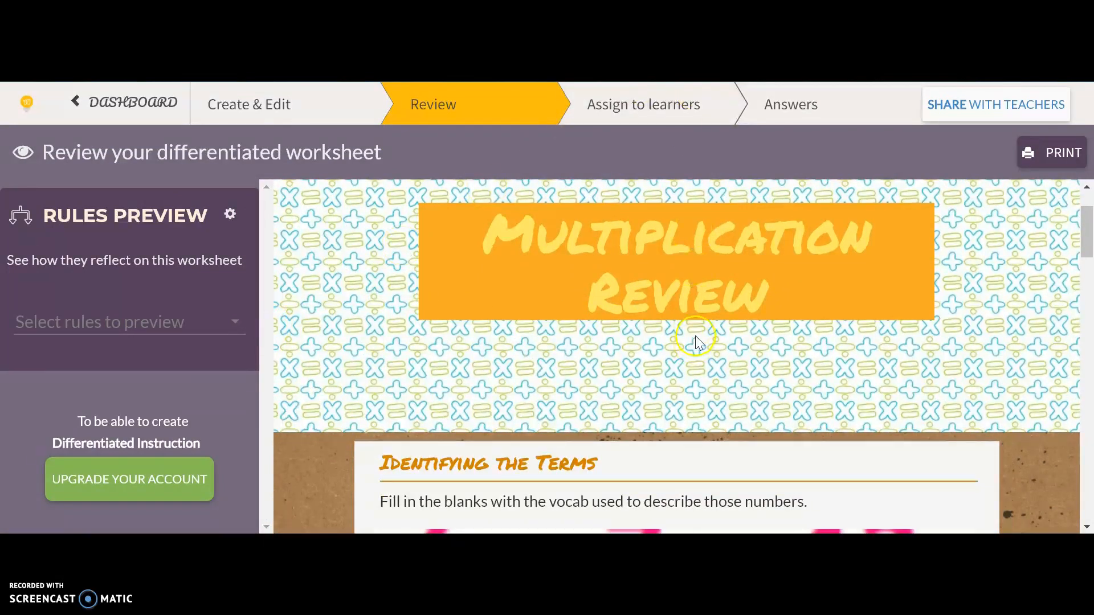
scroll(696, 337, "down", 8)
scroll(696, 342, "down", 2)
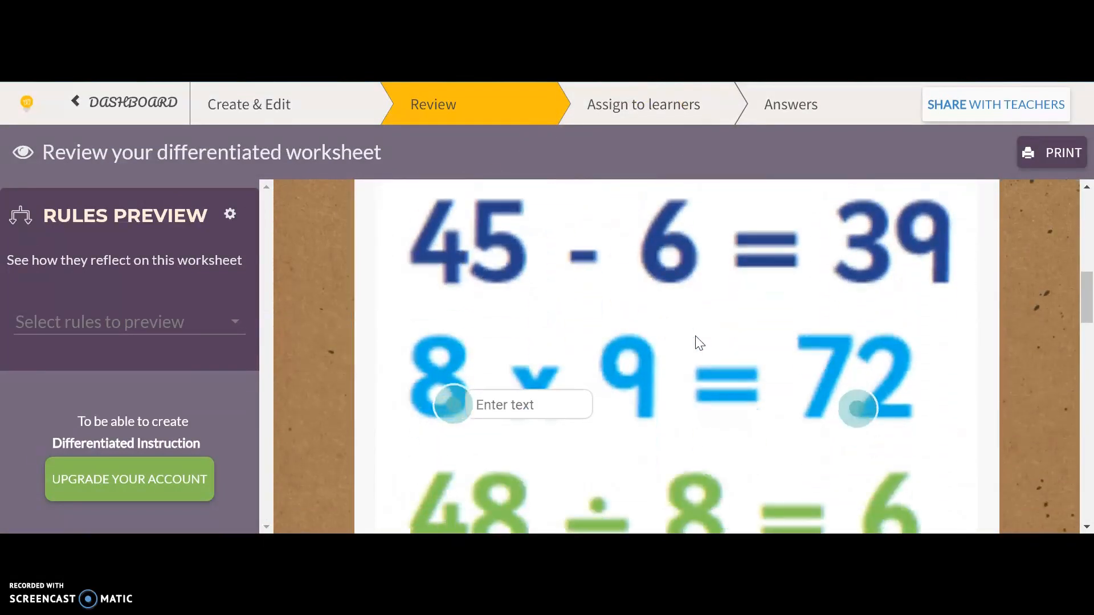
scroll(695, 375, "down", 5)
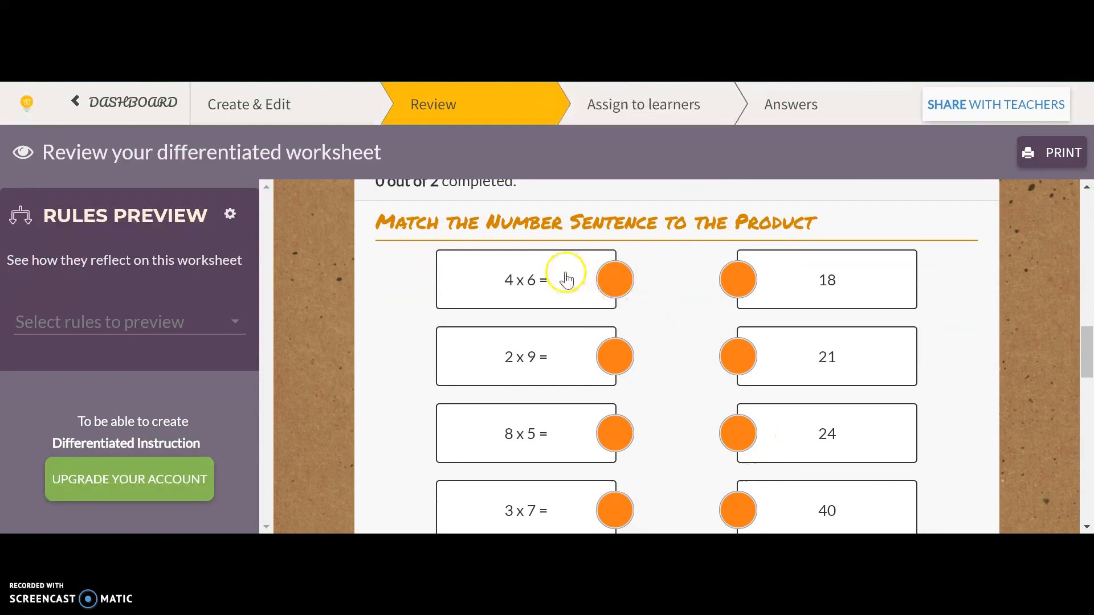
scroll(693, 371, "down", 7)
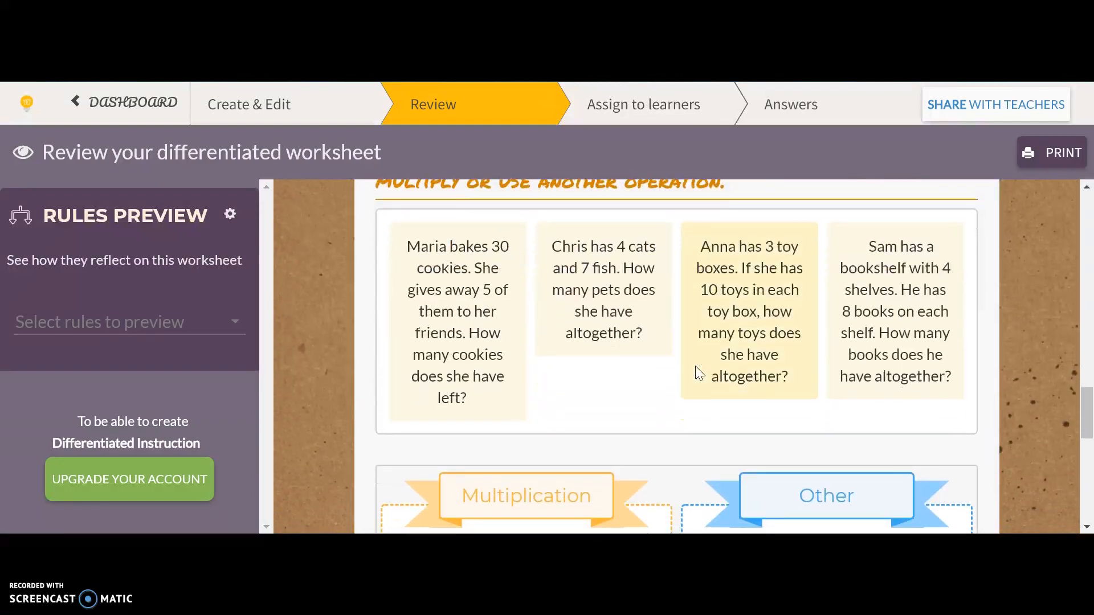
scroll(647, 471, "down", 3)
left_click(645, 474)
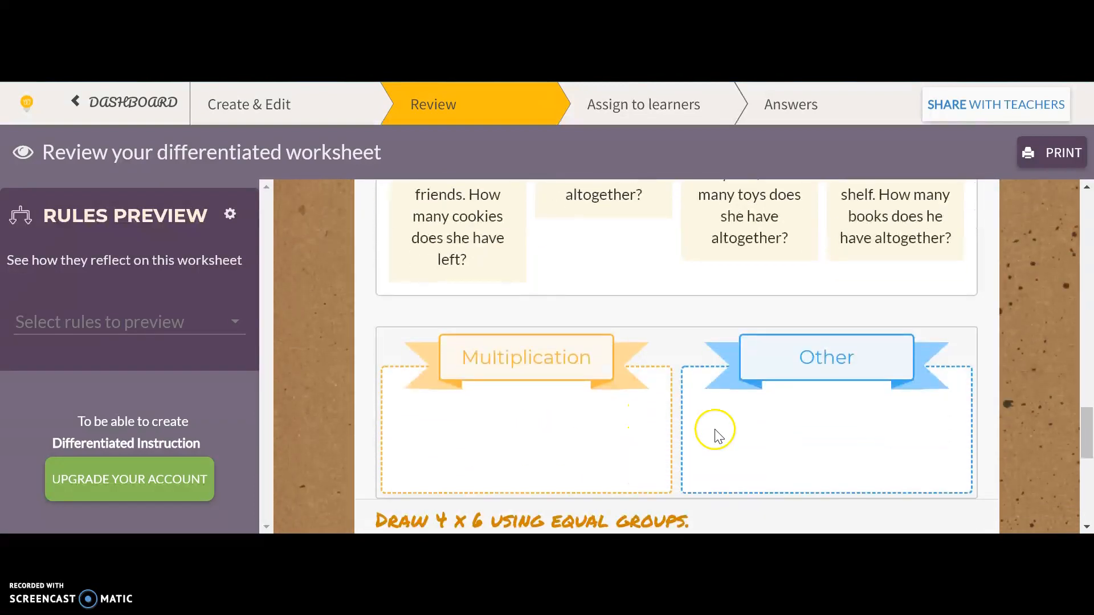
scroll(705, 453, "down", 3)
scroll(705, 453, "down", 3)
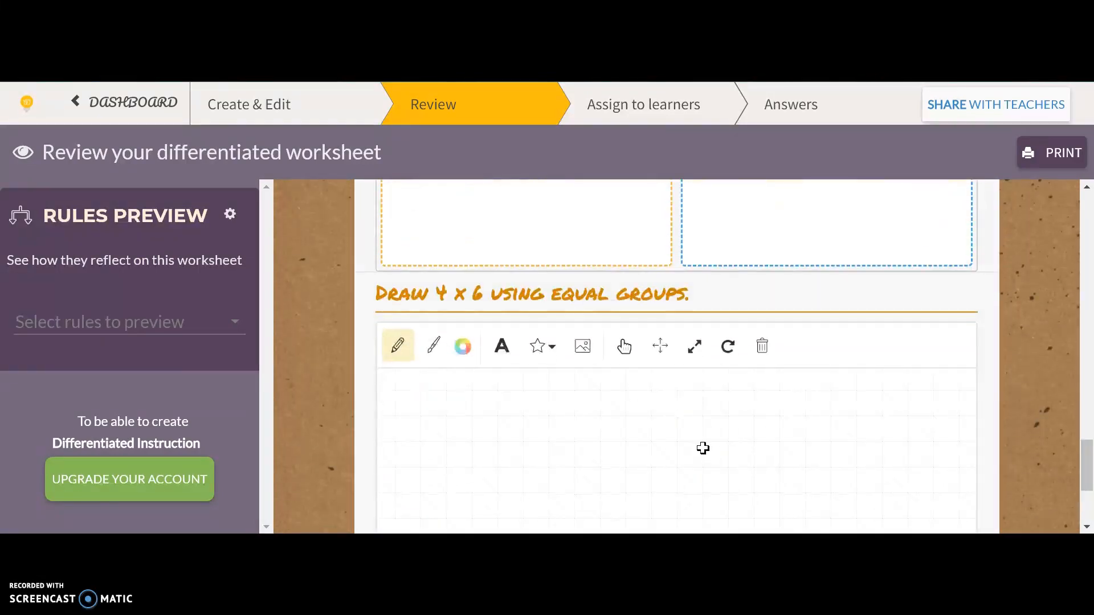
scroll(584, 343, "down", 3)
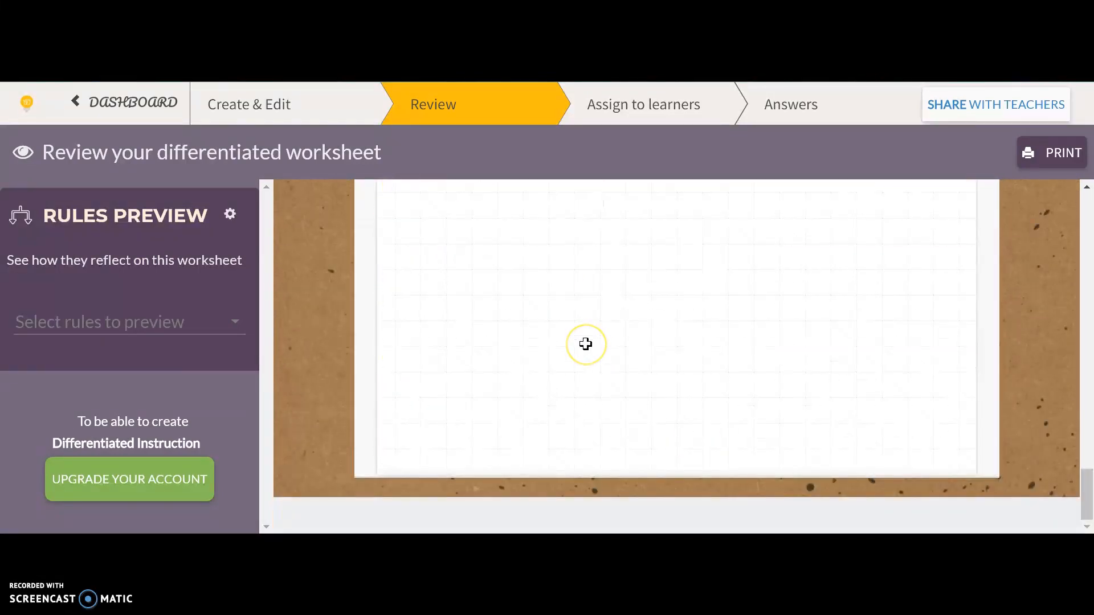
scroll(586, 344, "up", 15)
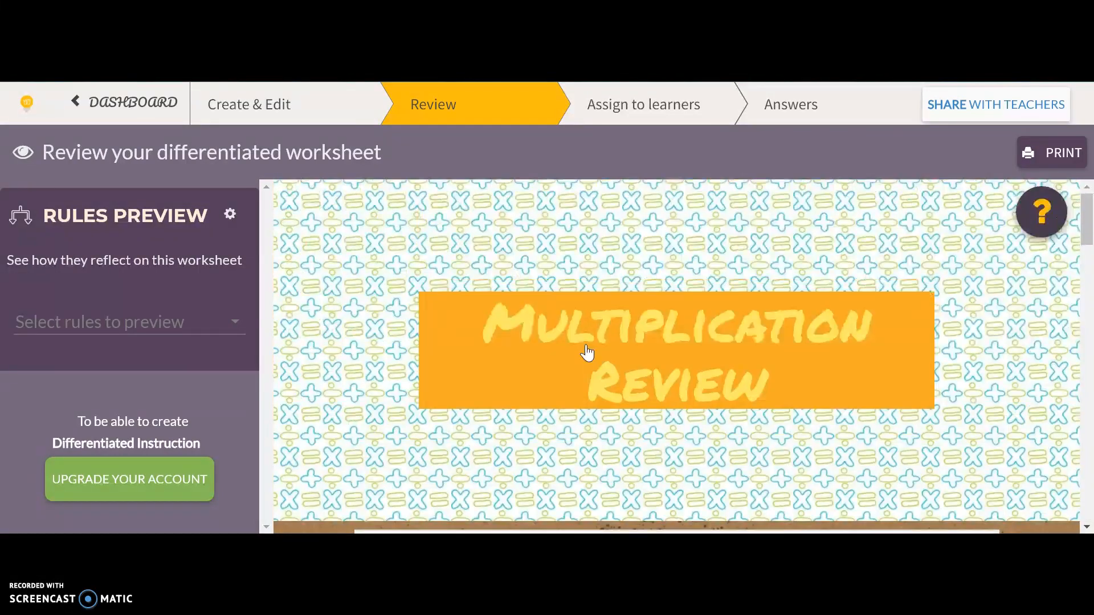
Open the worksheet's options for assigning to learners, look over the Google Classroom sharing window's class choices, and close that window without sharing.
scroll(587, 353, "down", 2)
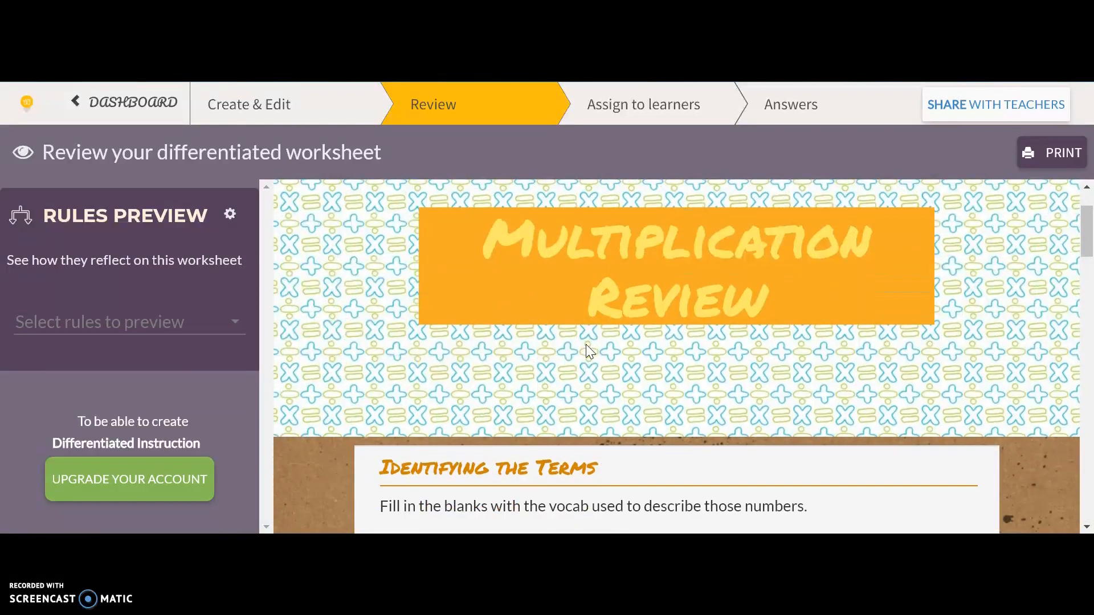
left_click(702, 113)
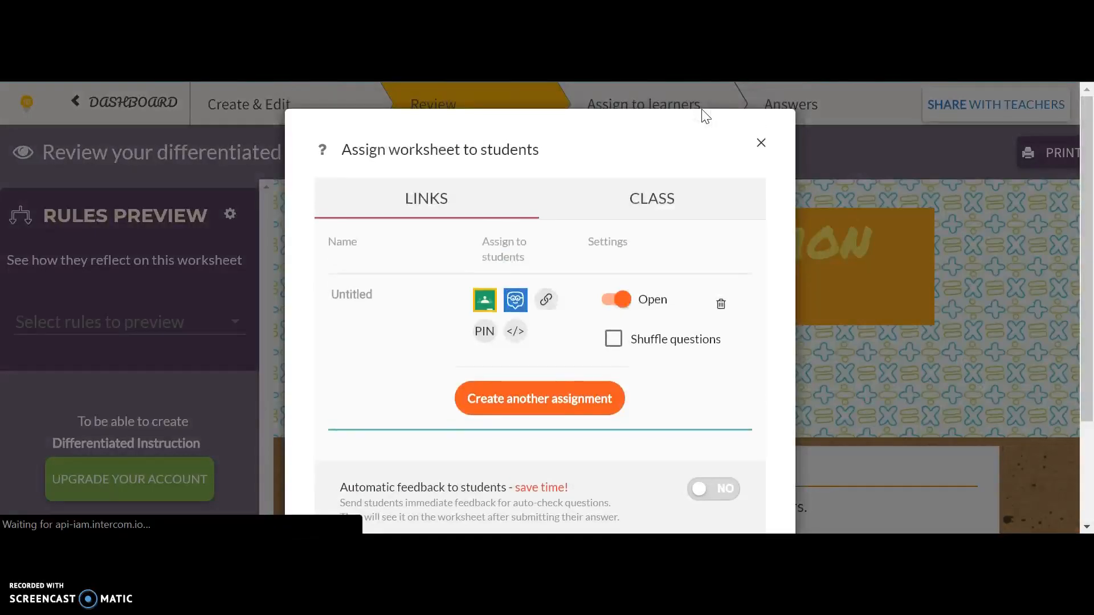
left_click(485, 300)
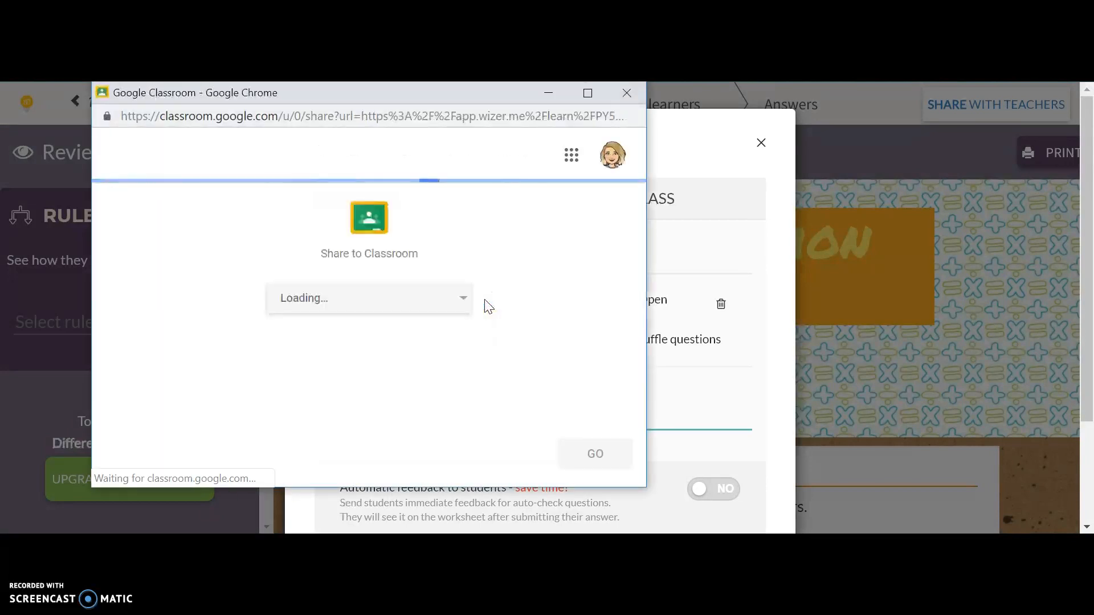
left_click(445, 301)
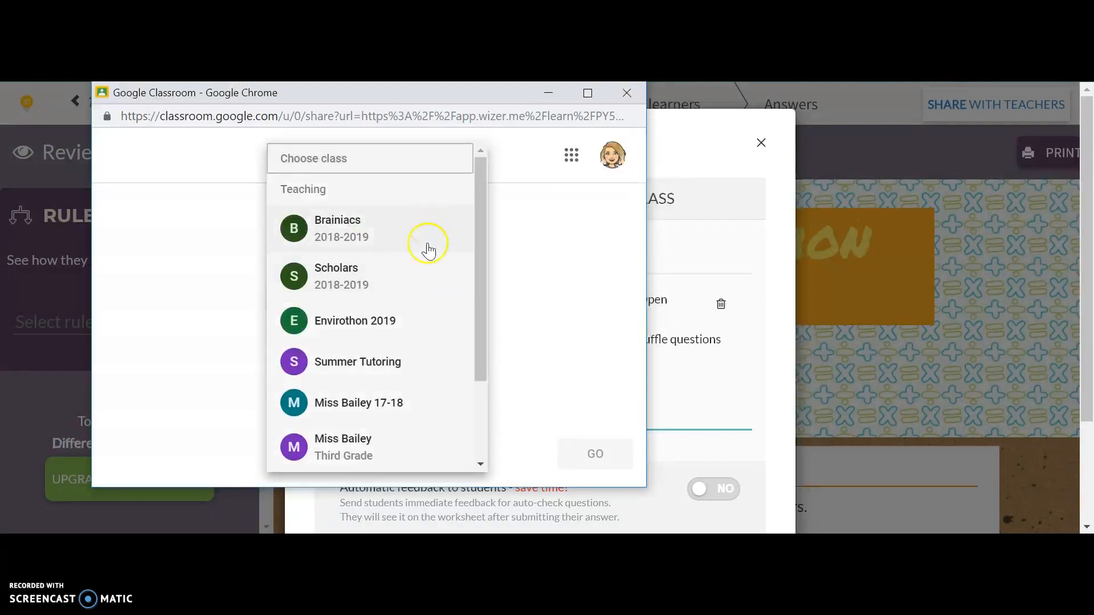
left_click(528, 230)
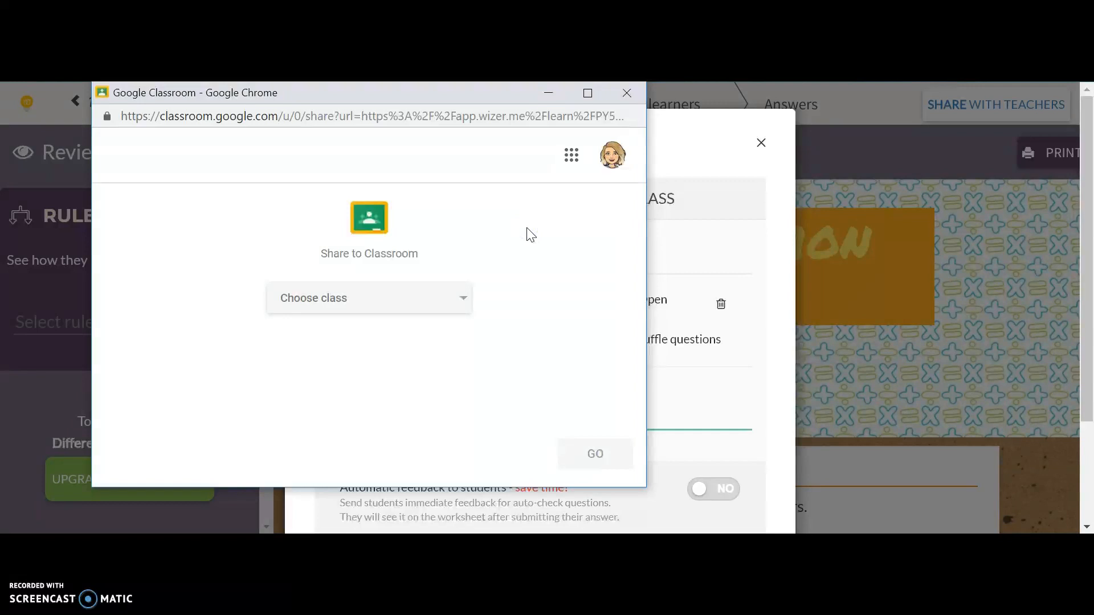
left_click(625, 92)
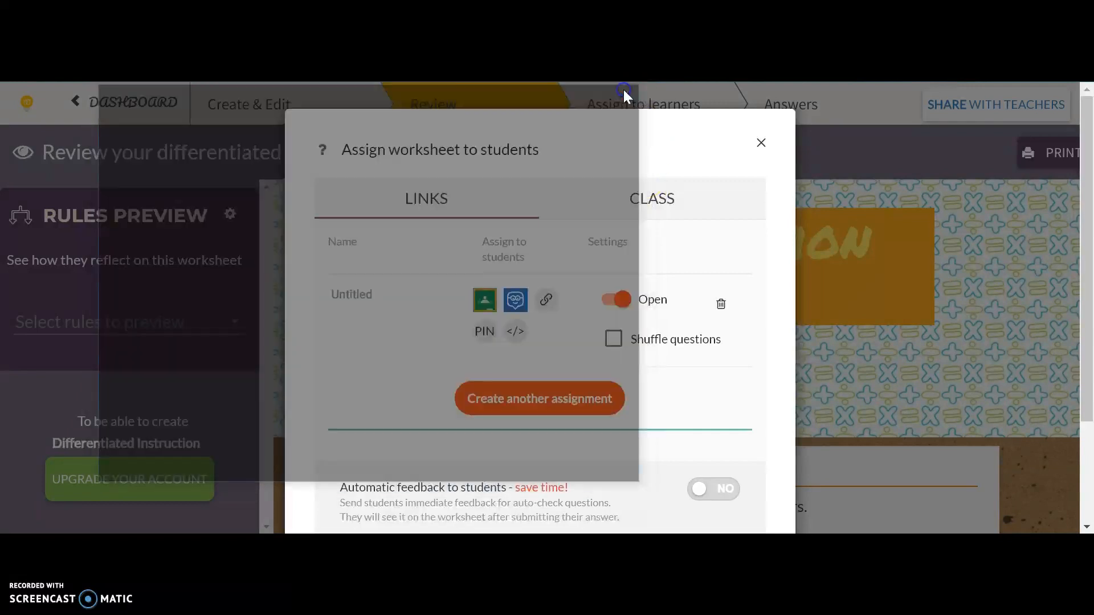
Examine the assignment's automatic feedback and gallery publishing settings, and close the assignment dialog.
scroll(691, 319, "down", 3)
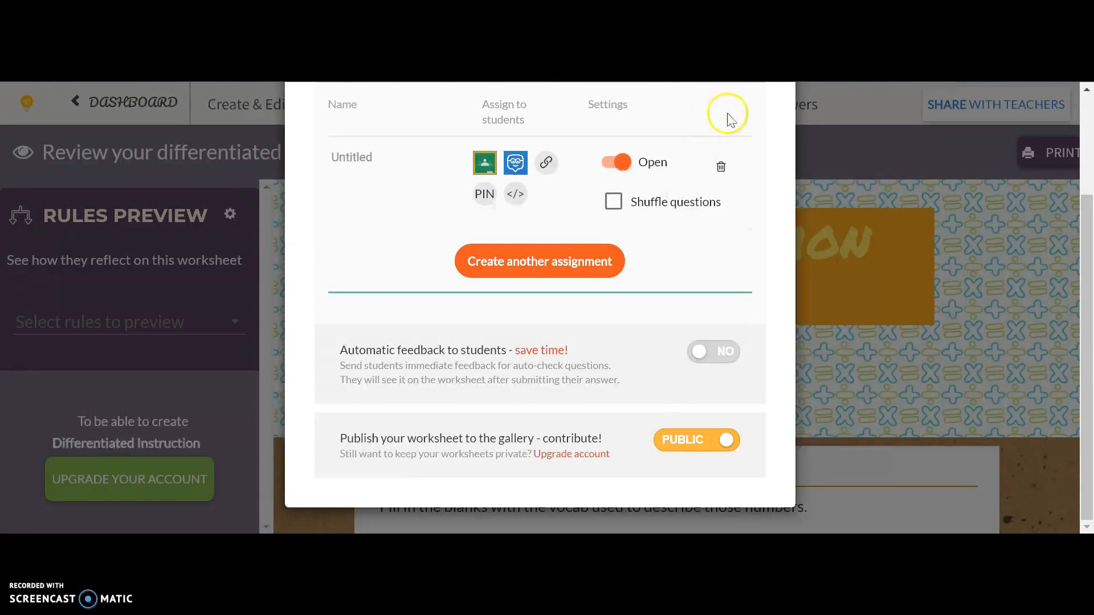
scroll(704, 154, "up", 3)
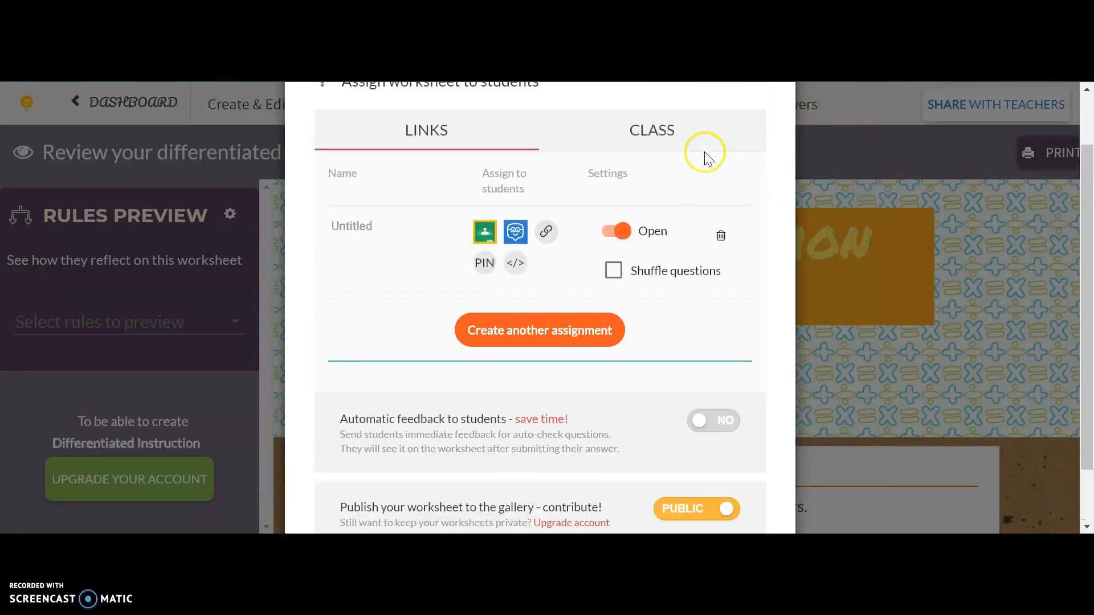
left_click(762, 143)
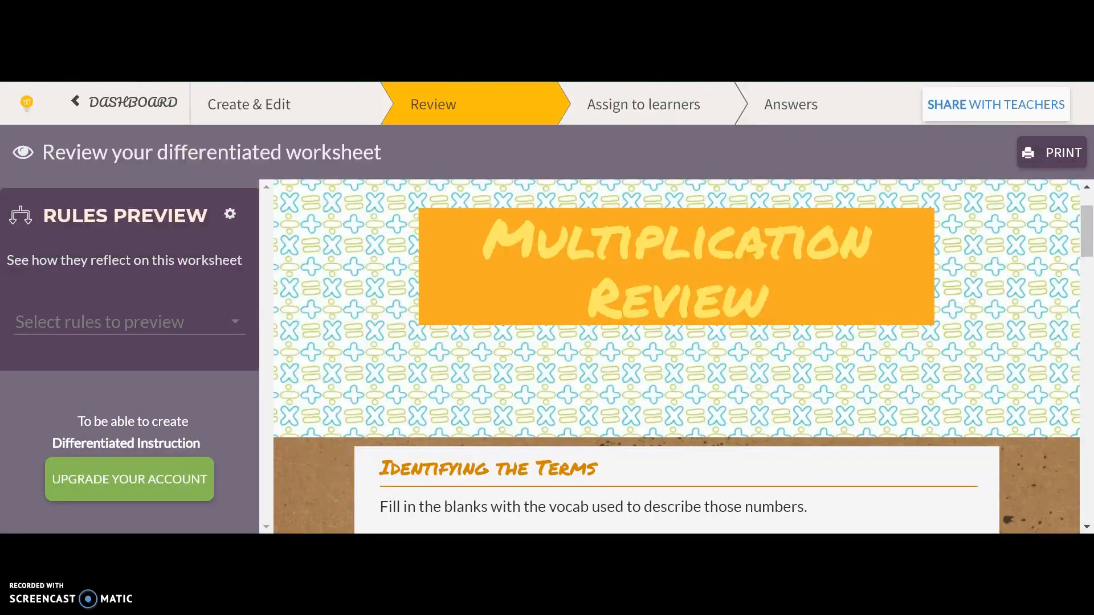
Return to the dashboard and look over the saved worksheets under My Worksheets.
left_click(81, 112)
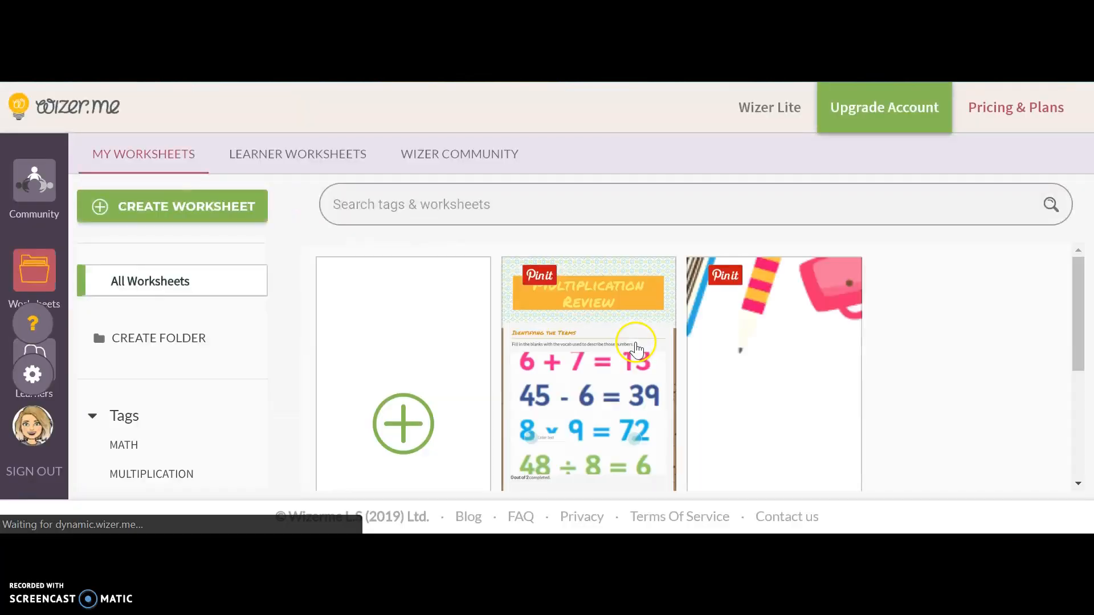
scroll(857, 368, "down", 4)
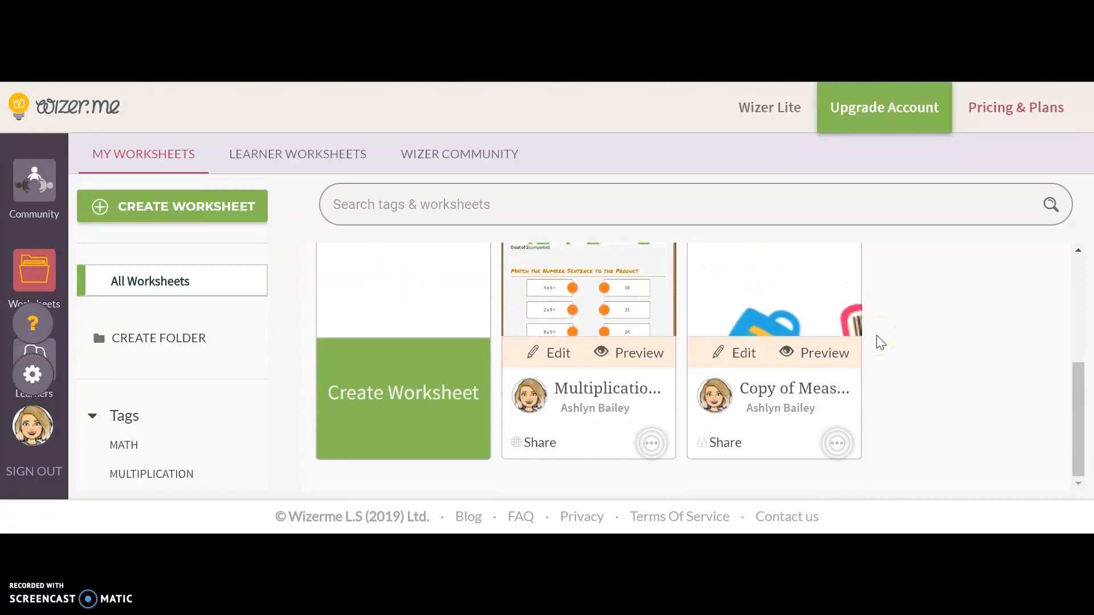
scroll(881, 342, "up", 2)
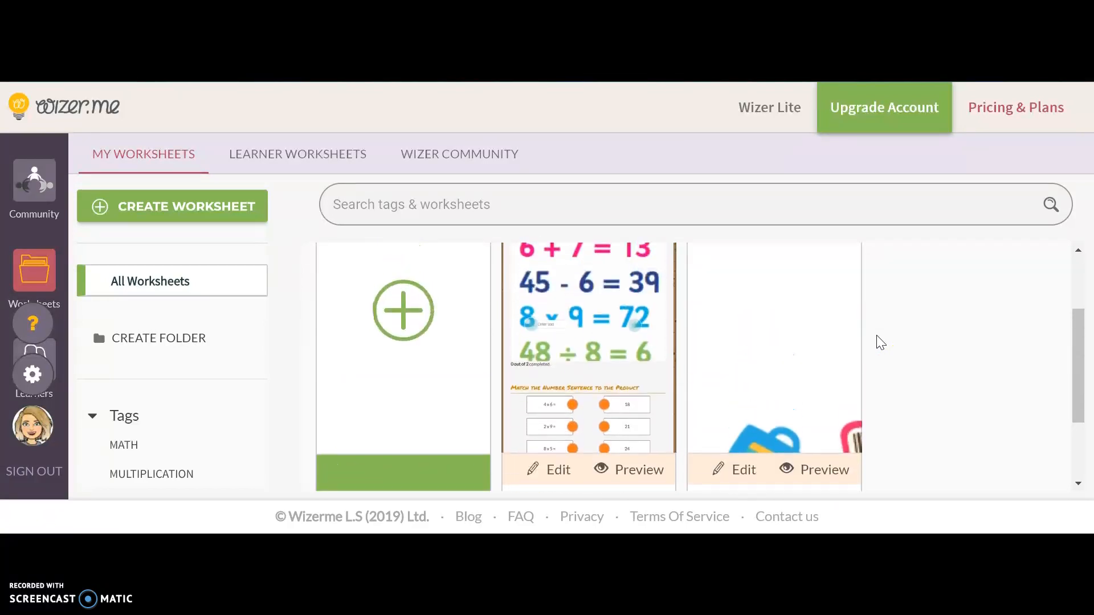